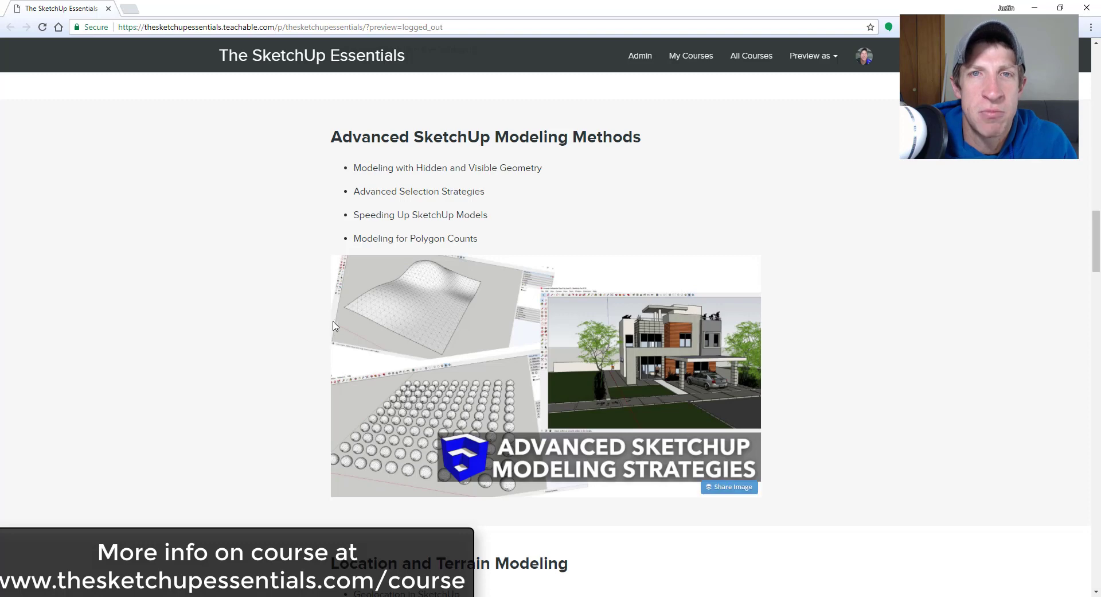
# Step: Review The SketchUp Essentials course outline in the browser, from the advanced modeling section down past interior design
pyautogui.scroll(-3, 330, 322)
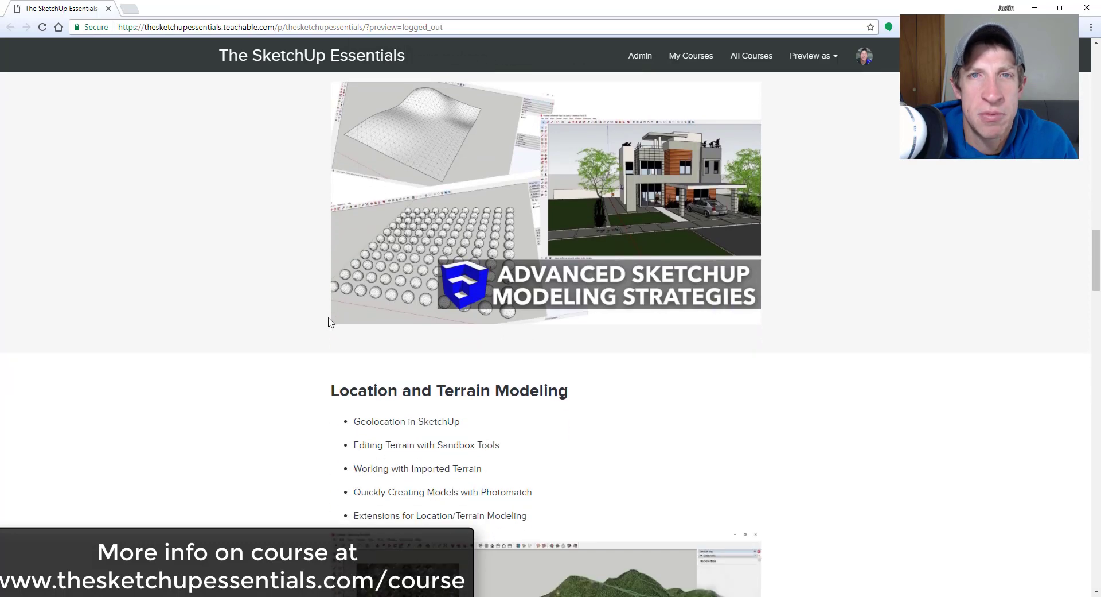
pyautogui.scroll(-5, 329, 322)
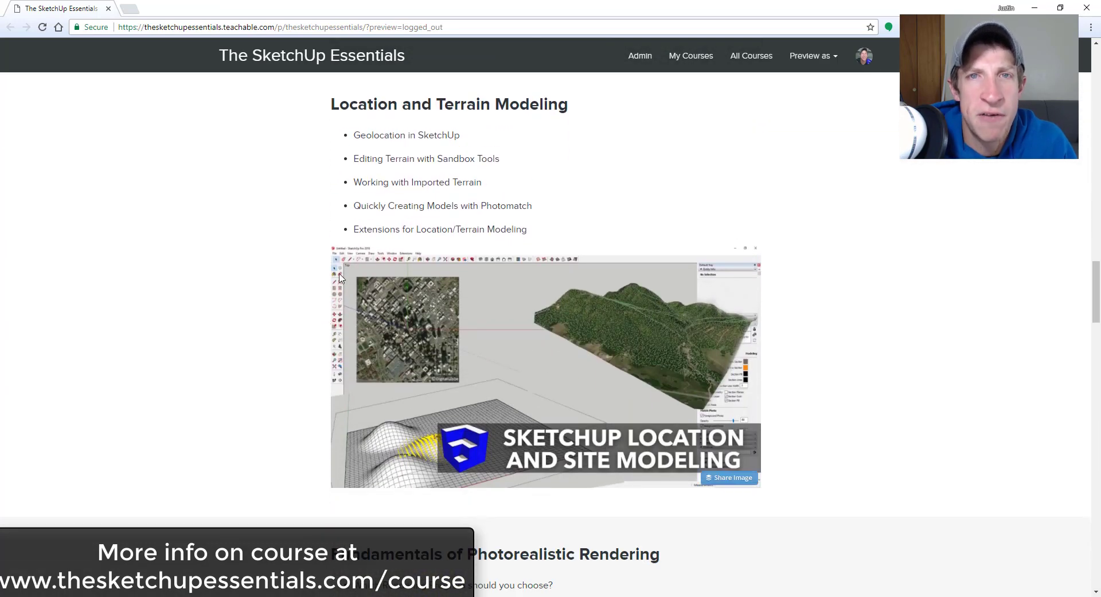
pyautogui.scroll(-5, 344, 247)
pyautogui.scroll(-2, 334, 258)
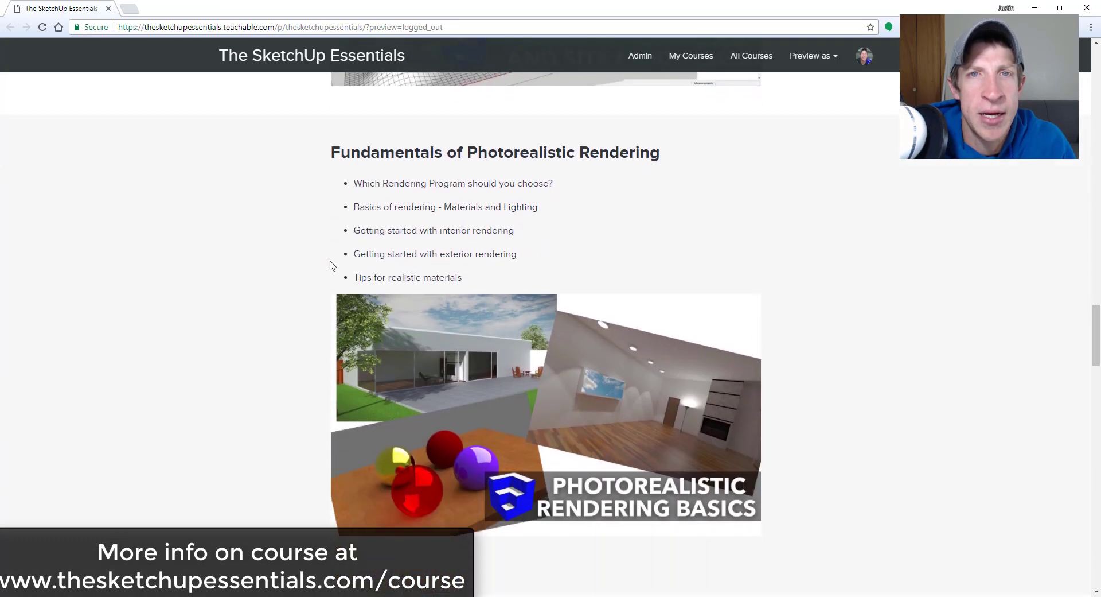
pyautogui.scroll(-9, 335, 266)
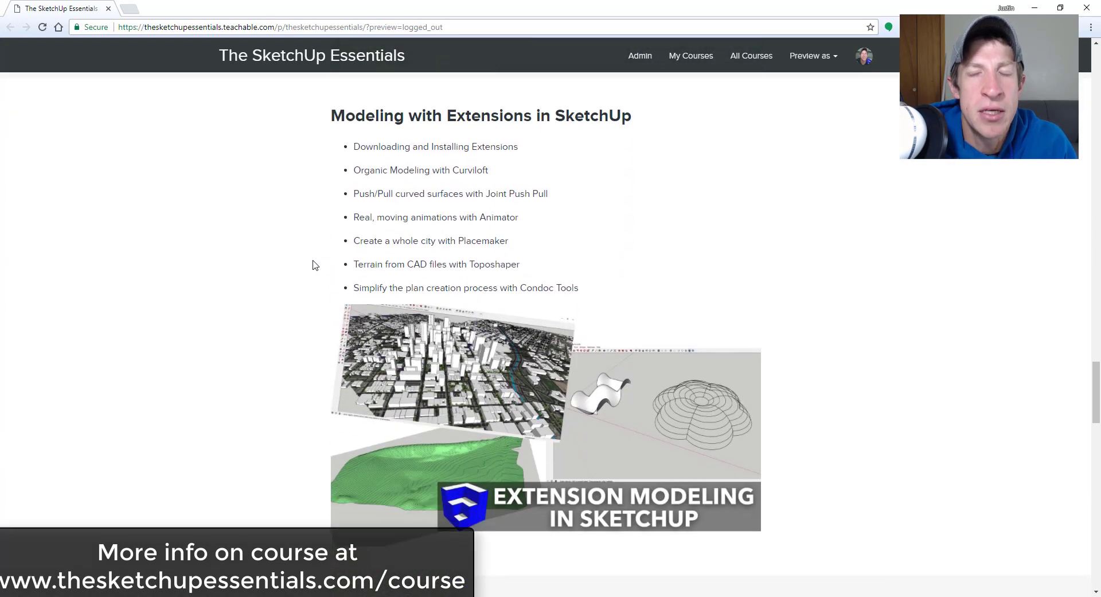
pyautogui.scroll(-9, 312, 265)
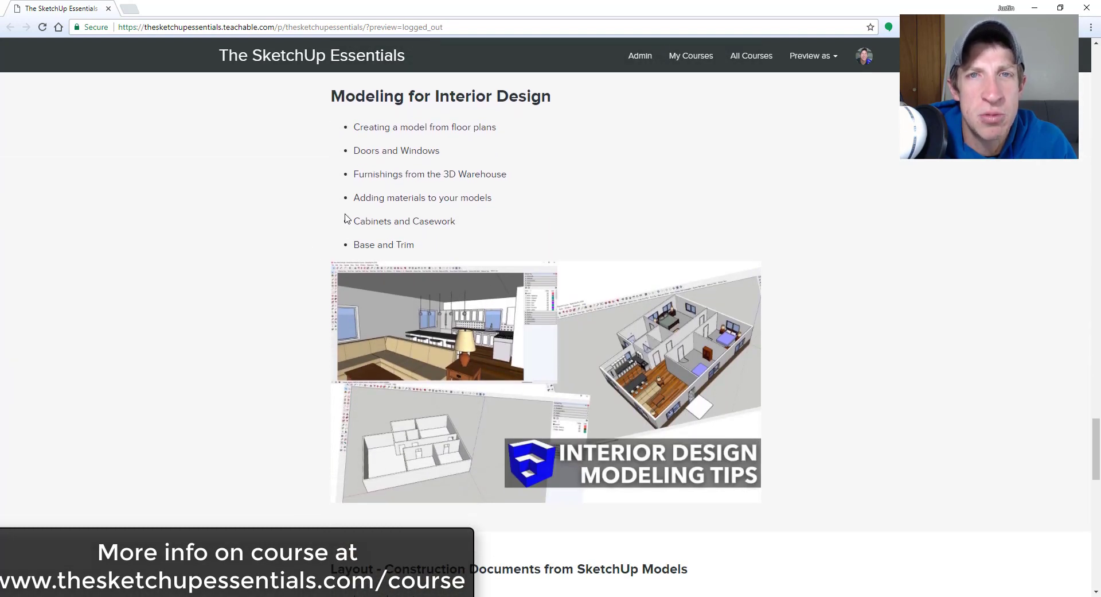
pyautogui.scroll(-8, 322, 218)
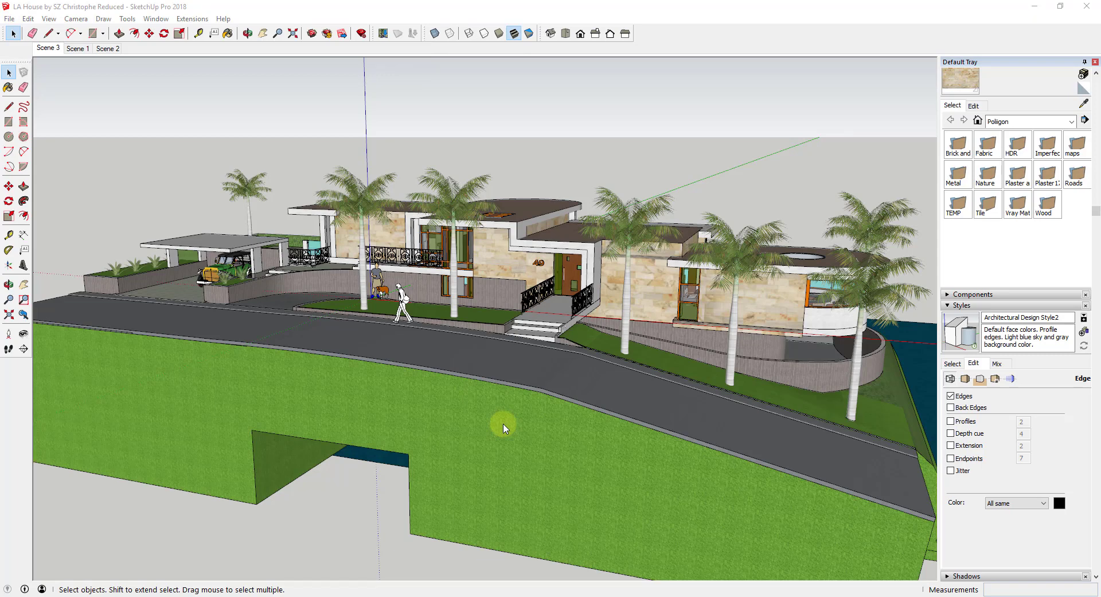
# Step: Examine the front of the LA House model by orbiting and panning slightly around the facade
pyautogui.moveTo(513, 278); pyautogui.dragTo(519, 281, button='middle')
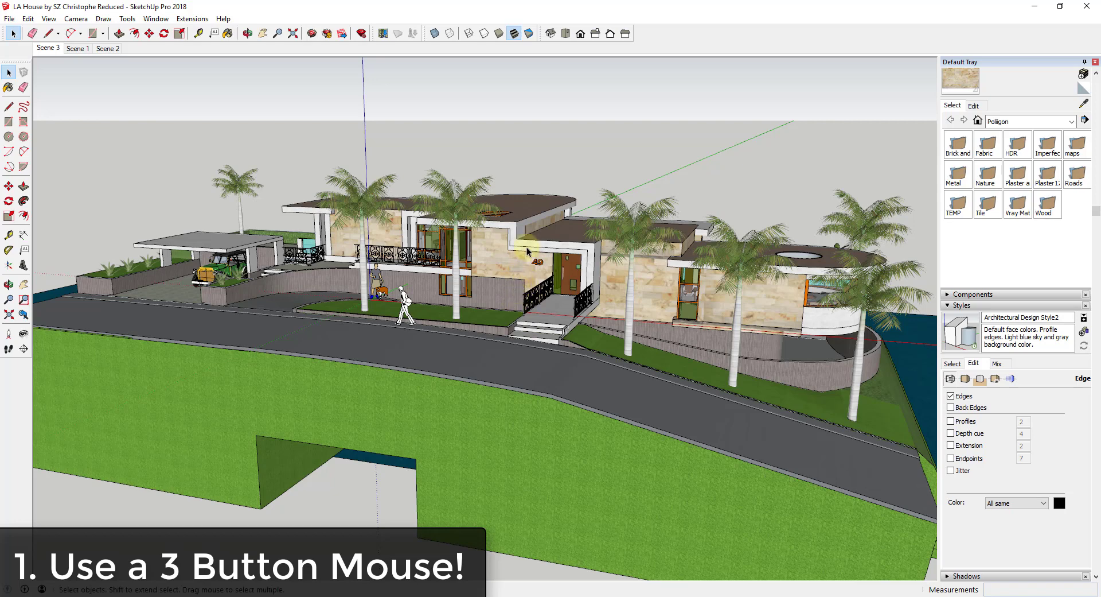
pyautogui.keyDown('shift'); pyautogui.moveTo(528, 249); pyautogui.dragTo(567, 254, button='middle'); pyautogui.keyUp('shift')
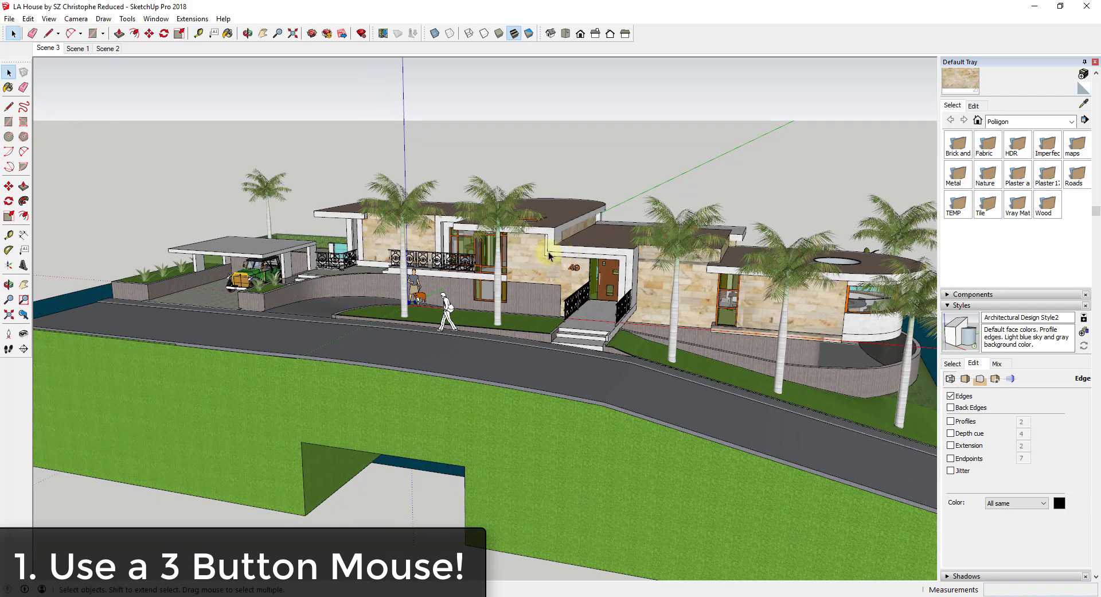
pyautogui.moveTo(549, 257); pyautogui.dragTo(542, 263, button='middle')
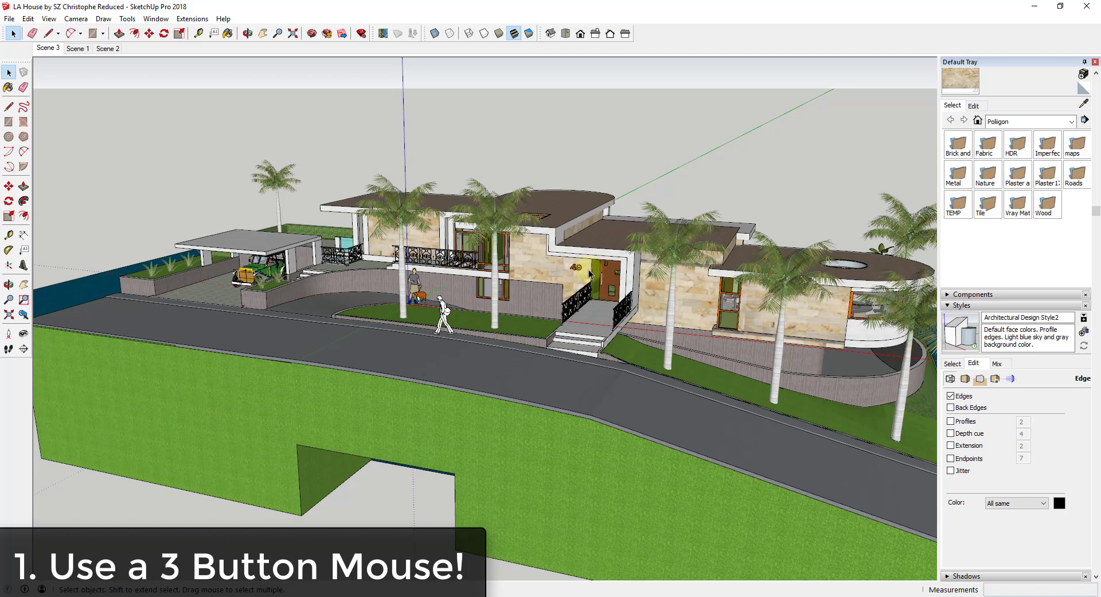
pyautogui.moveTo(574, 275); pyautogui.dragTo(608, 264, button='middle')
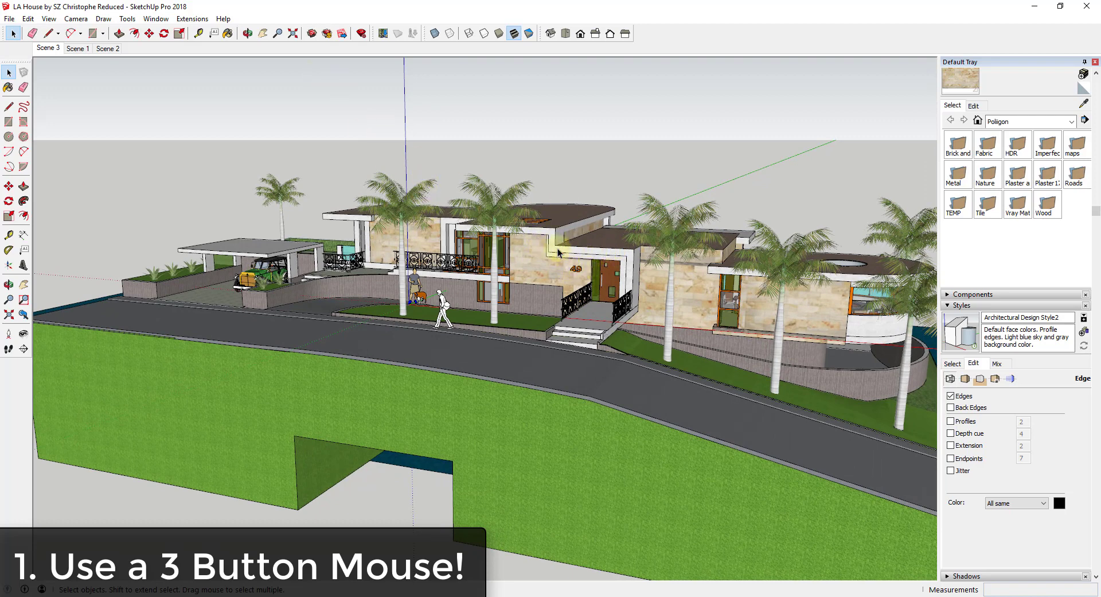
# Step: Orbit around the house with the Orbit tool until the rear terrace side comes into view
pyautogui.click(247, 34)
pyautogui.moveTo(492, 268); pyautogui.dragTo(615, 245)
pyautogui.press('space')
pyautogui.moveTo(622, 185); pyautogui.dragTo(660, 284, button='middle')
pyautogui.press('o')
pyautogui.moveTo(467, 291); pyautogui.dragTo(844, 324)
pyautogui.moveTo(843, 324); pyautogui.dragTo(172, 275, button='middle')
# Step: Zoom in and out on the rear deck and pool and center them in the view
pyautogui.scroll(5, 652, 305)
pyautogui.moveTo(745, 275); pyautogui.dragTo(559, 353, button='middle')
pyautogui.scroll(-6, 714, 287)
pyautogui.scroll(6, 538, 314)
pyautogui.scroll(-3, 538, 315)
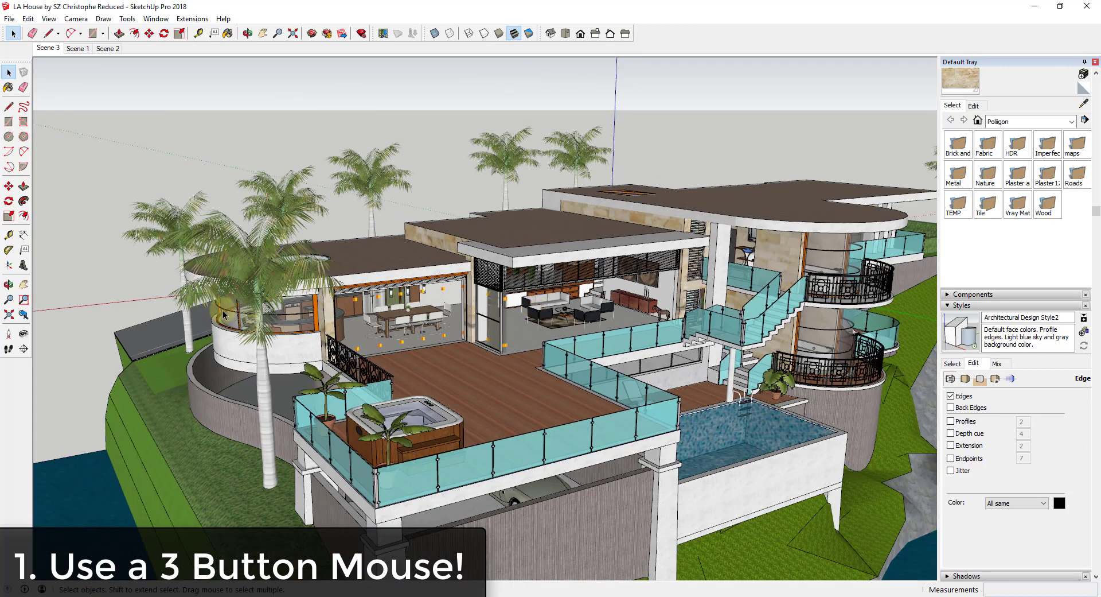
# Step: Orbit and pan across the rear of the house, and zoom in on the deck and pool
pyautogui.moveTo(298, 291); pyautogui.dragTo(618, 318, button='middle')
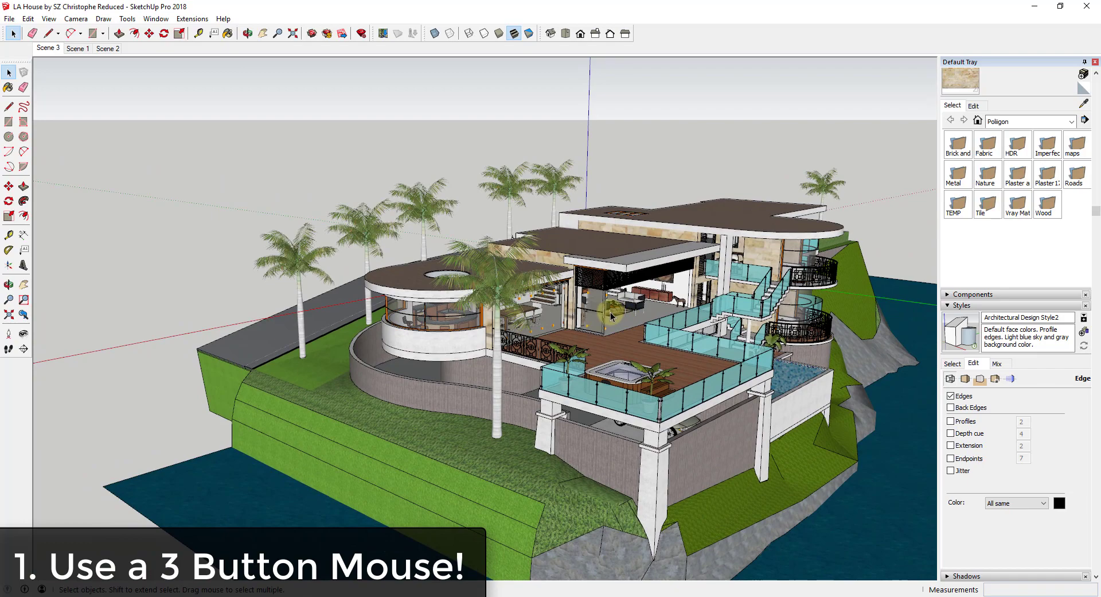
pyautogui.moveTo(612, 315); pyautogui.dragTo(832, 308, button='middle')
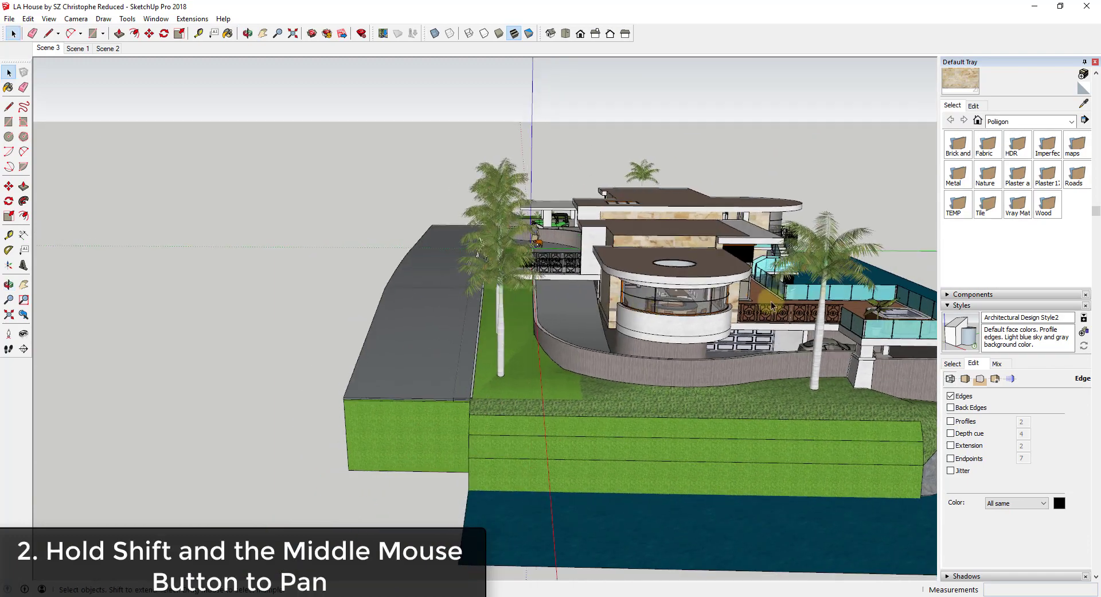
pyautogui.moveTo(717, 310); pyautogui.dragTo(553, 314, button='middle')
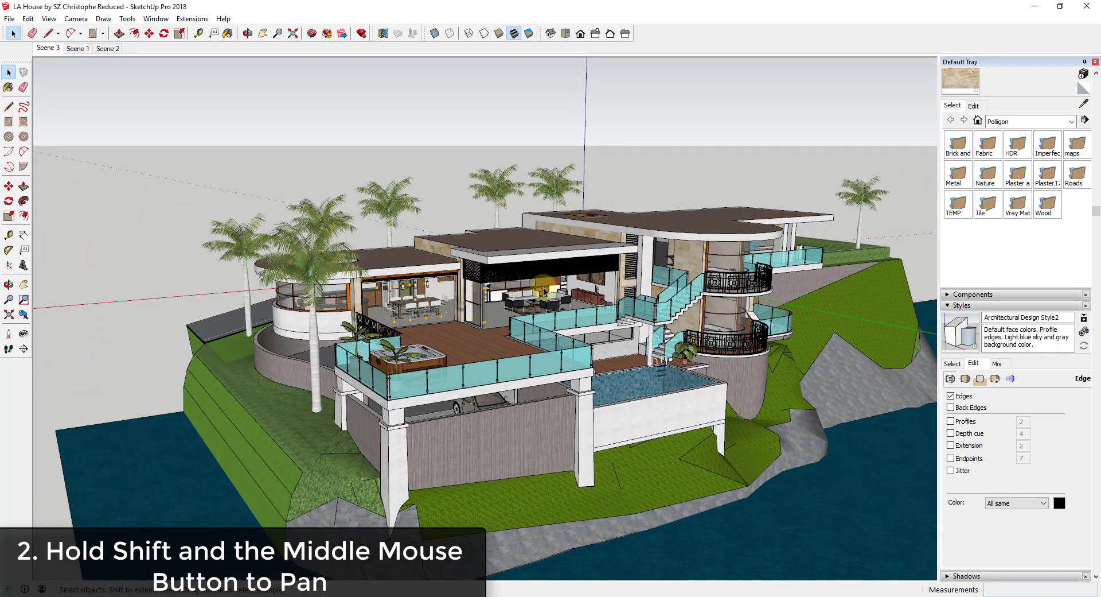
pyautogui.scroll(4, 558, 315)
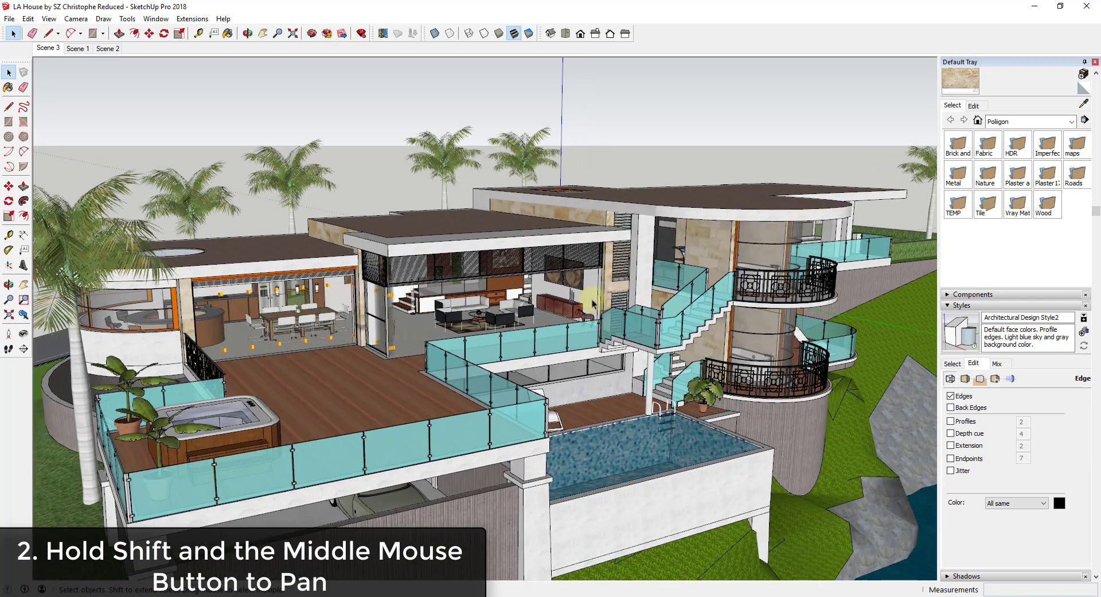
# Step: Inspect the rear bedrooms and curved balconies beyond the pool at close range
pyautogui.moveTo(499, 307); pyautogui.dragTo(747, 264, button='middle')
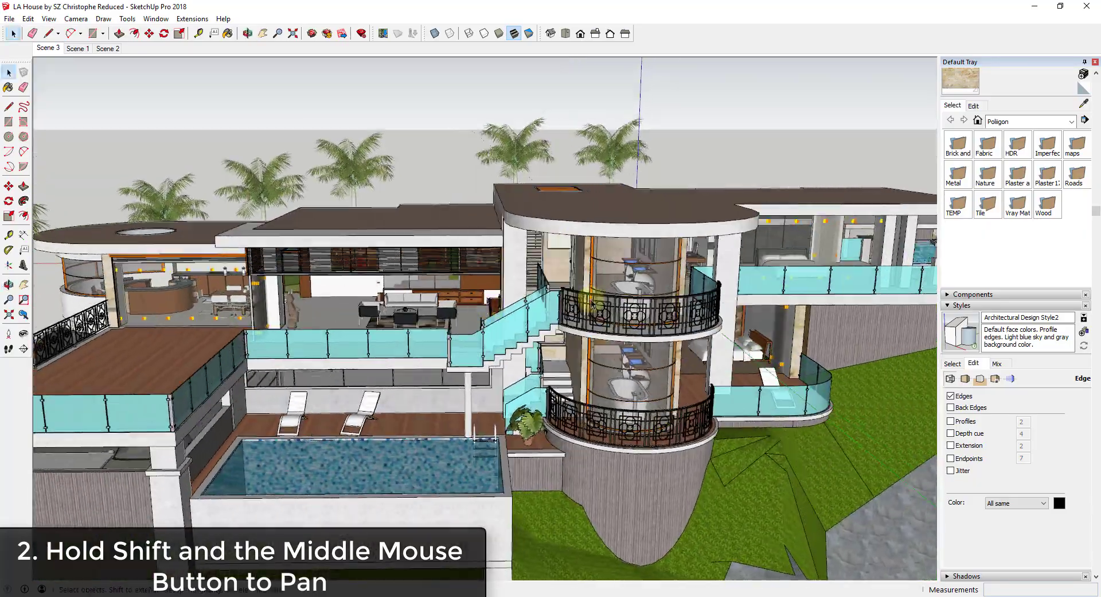
pyautogui.scroll(5, 690, 310)
pyautogui.keyDown('shift'); pyautogui.moveTo(690, 310); pyautogui.dragTo(487, 287, button='middle'); pyautogui.keyUp('shift')
pyautogui.keyDown('shift'); pyautogui.moveTo(622, 280); pyautogui.dragTo(707, 269, button='middle'); pyautogui.keyUp('shift')
pyautogui.scroll(3, 707, 268)
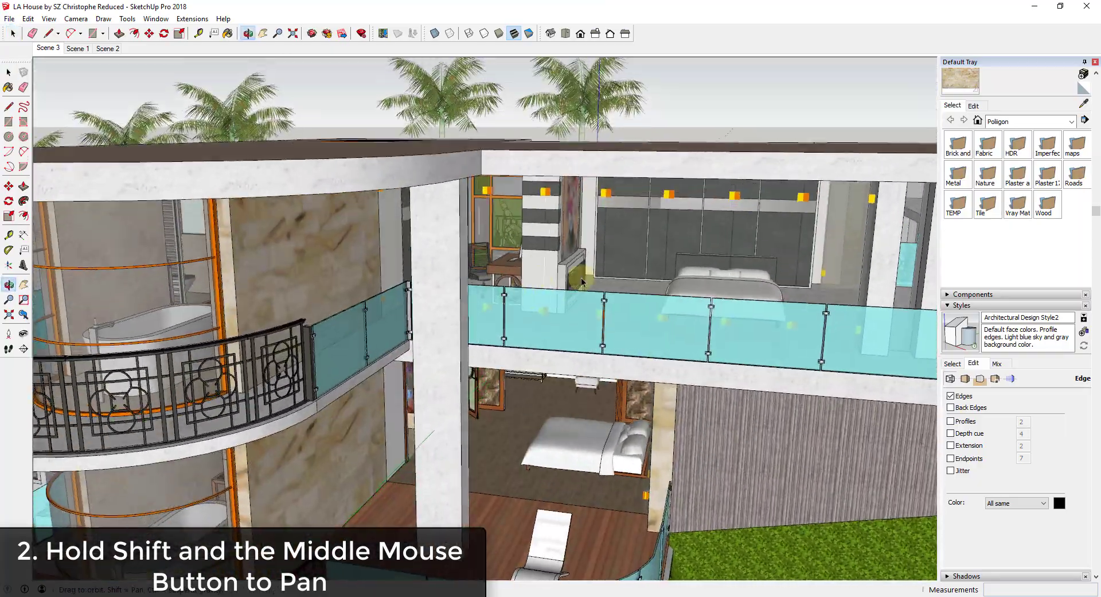
# Step: Pan from the bedrooms back across the pool and orbit to face the hot tub deck and open dining area
pyautogui.press('space')
pyautogui.keyDown('shift'); pyautogui.moveTo(542, 337); pyautogui.dragTo(1019, 312, button='middle'); pyautogui.keyUp('shift')
pyautogui.keyDown('shift'); pyautogui.moveTo(129, 301); pyautogui.dragTo(608, 310, button='middle'); pyautogui.keyUp('shift')
pyautogui.click(261, 37)
pyautogui.keyDown('shift'); pyautogui.moveTo(492, 276); pyautogui.dragTo(593, 312, button='middle'); pyautogui.keyUp('shift')
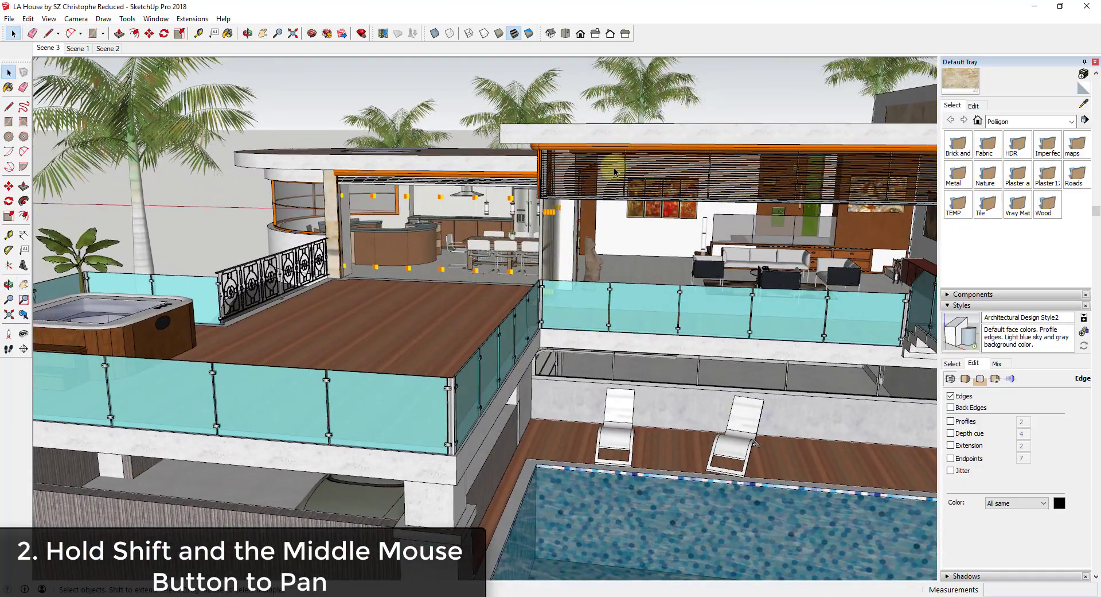
pyautogui.moveTo(613, 173); pyautogui.dragTo(573, 219, button='middle')
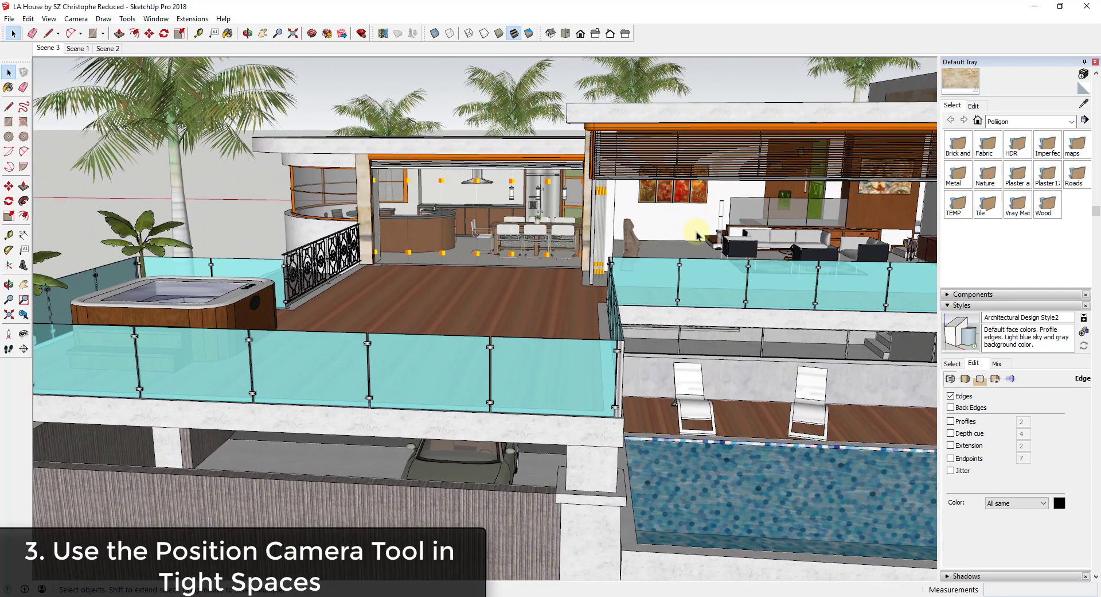
pyautogui.moveTo(618, 237); pyautogui.dragTo(648, 264, button='middle')
pyautogui.moveTo(520, 325); pyautogui.dragTo(590, 295, button='middle')
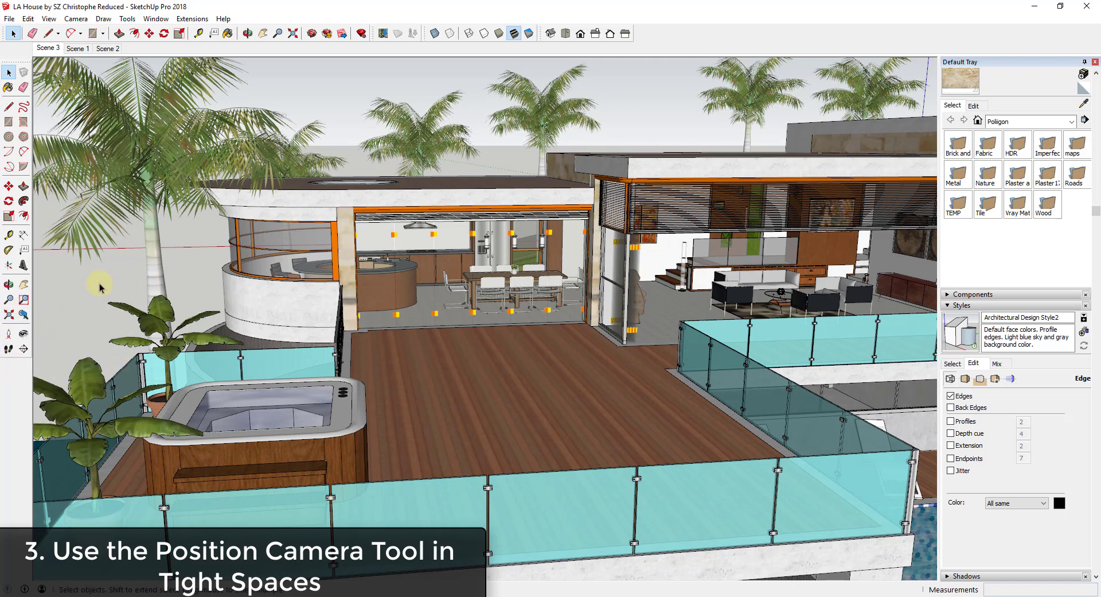
# Step: Check the list of available toolbars for the Large Tool Set and leave the selection as it is
pyautogui.press('t')
pyautogui.click(50, 20)
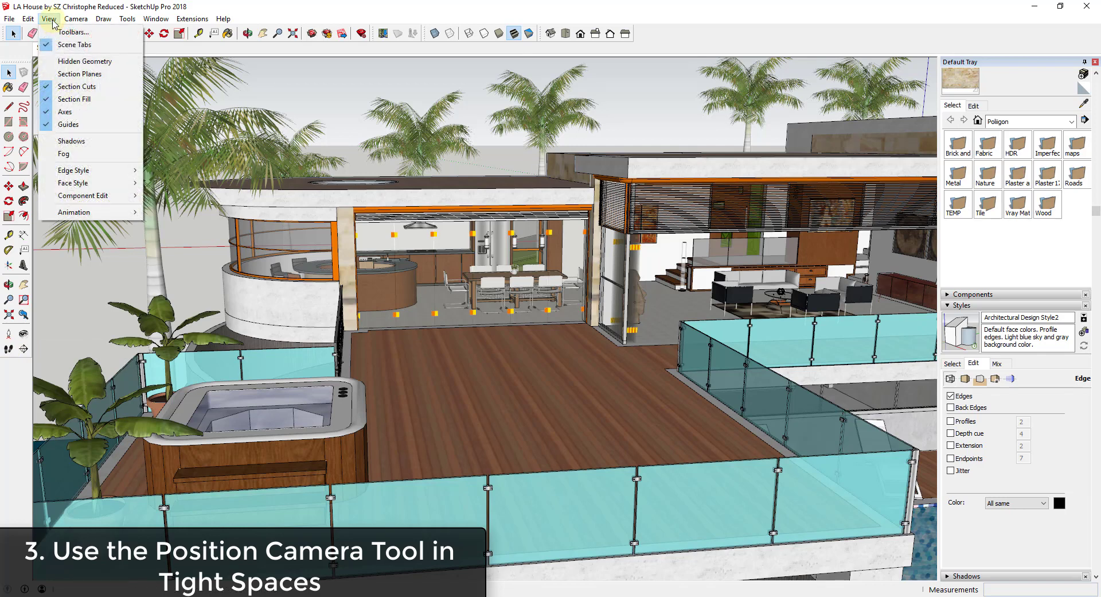
pyautogui.click(65, 33)
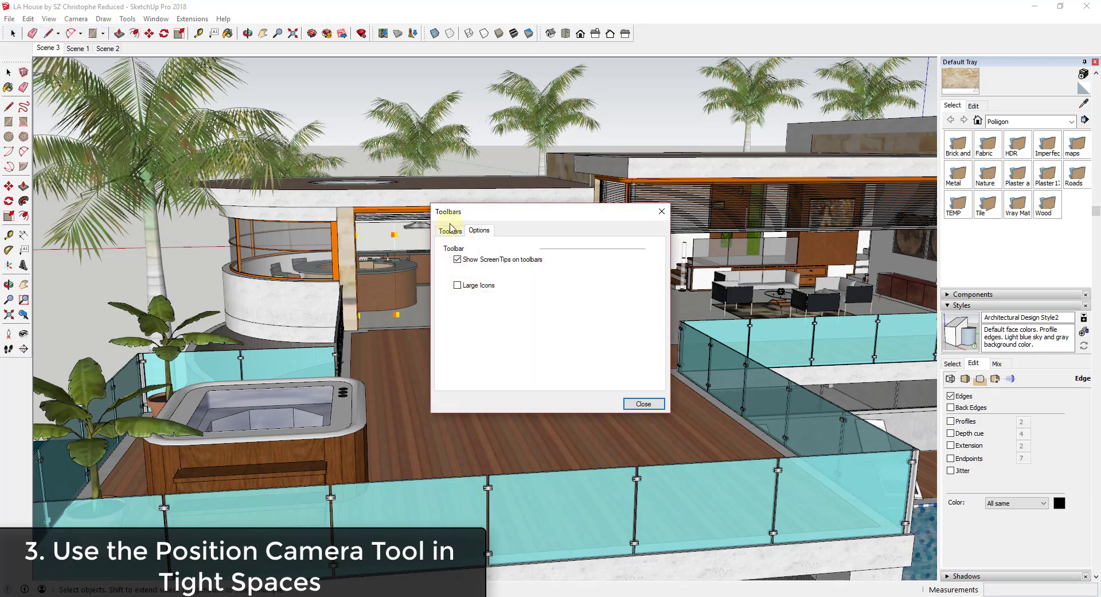
pyautogui.click(450, 230)
pyautogui.scroll(-5, 499, 315)
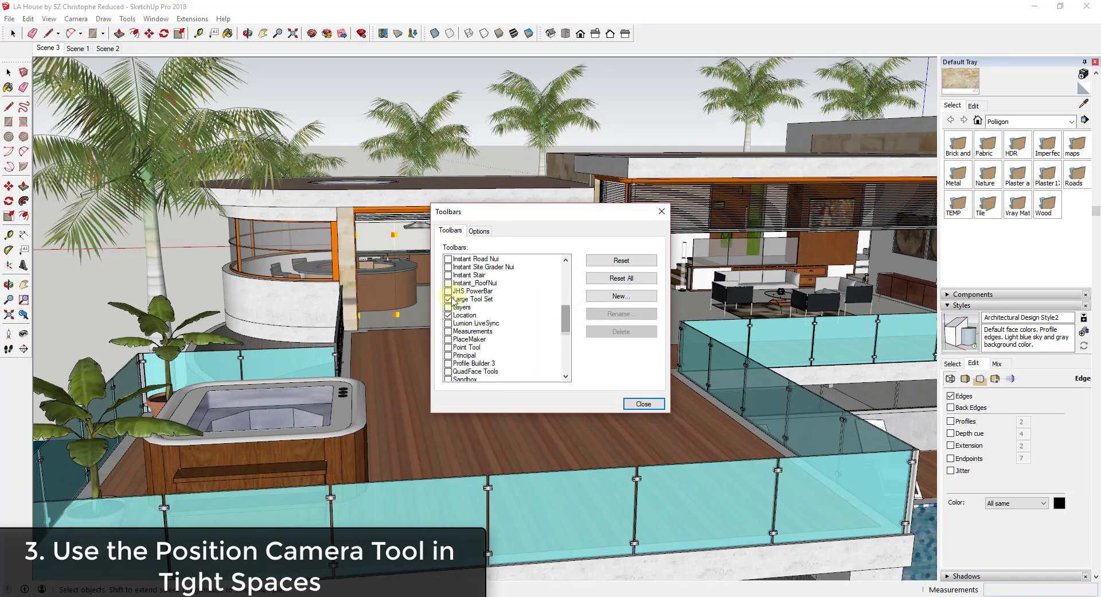
pyautogui.click(643, 403)
pyautogui.rightClick(681, 36)
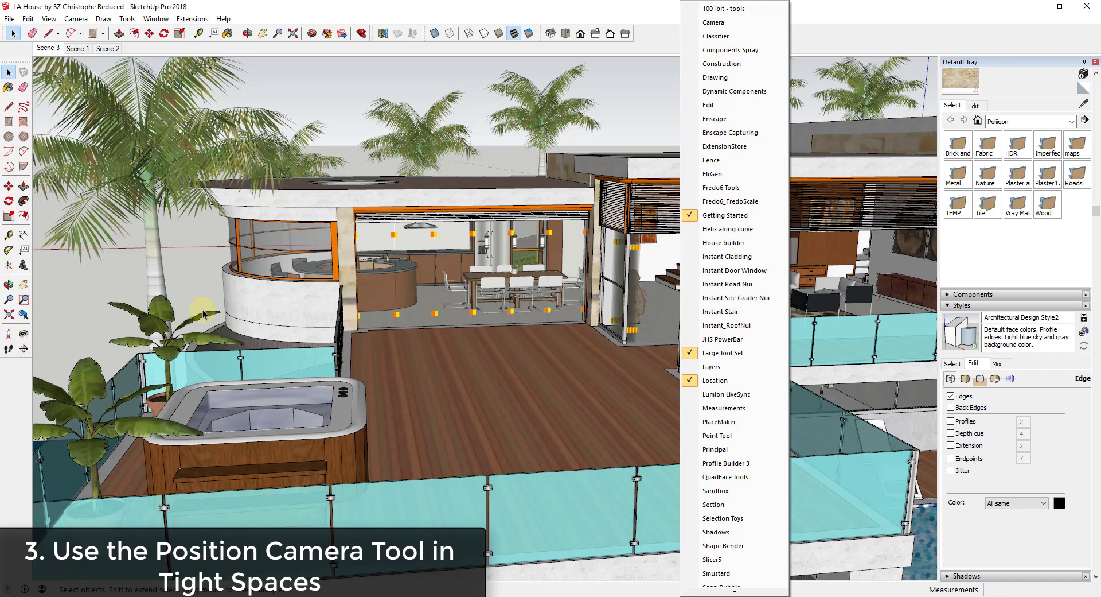
pyautogui.click(494, 332)
# Step: Zoom in from the deck through the glass railing to the living room interior
pyautogui.moveTo(720, 353); pyautogui.dragTo(660, 352, button='middle')
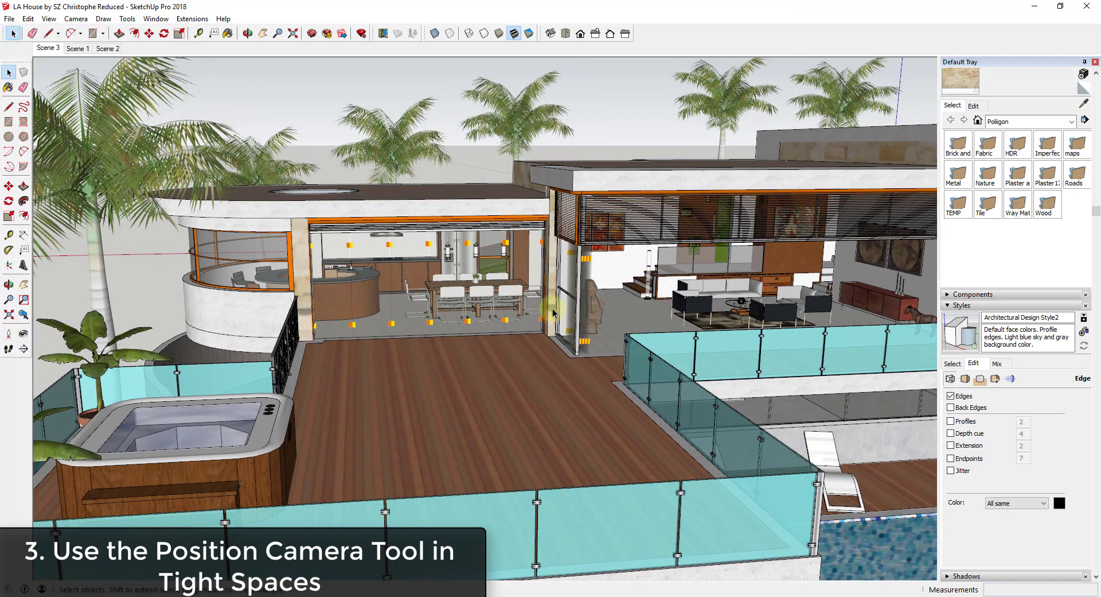
pyautogui.scroll(4, 720, 310)
pyautogui.moveTo(724, 301)
pyautogui.mouseDown(button='middle')
pyautogui.moveTo(649, 325)
pyautogui.moveTo(614, 296)
pyautogui.mouseUp(button='middle')
pyautogui.scroll(5, 433, 265)
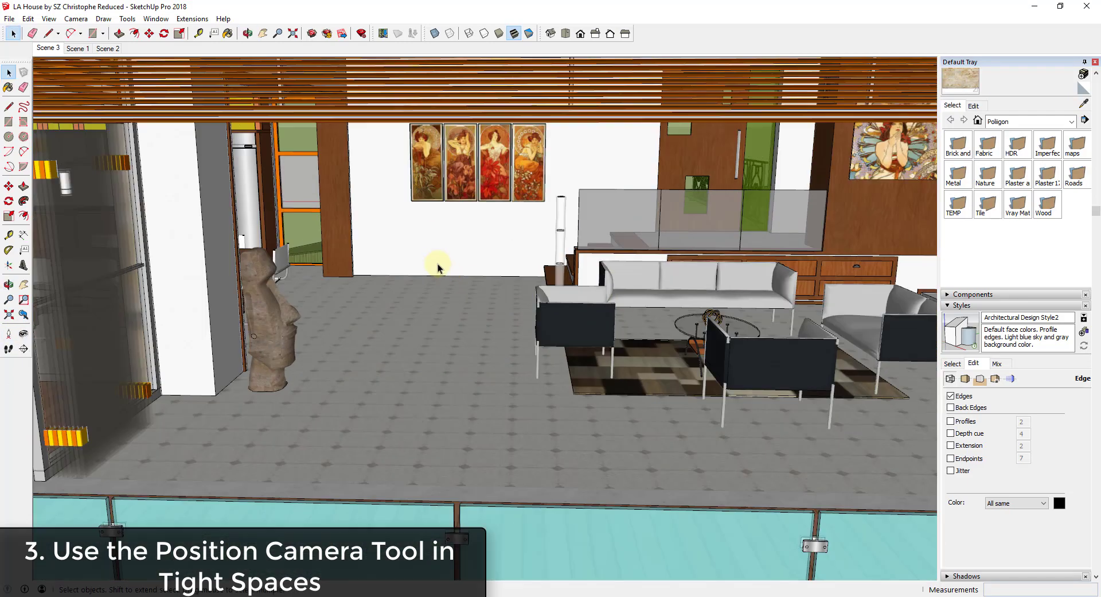
pyautogui.scroll(3, 433, 262)
pyautogui.scroll(-15, 432, 205)
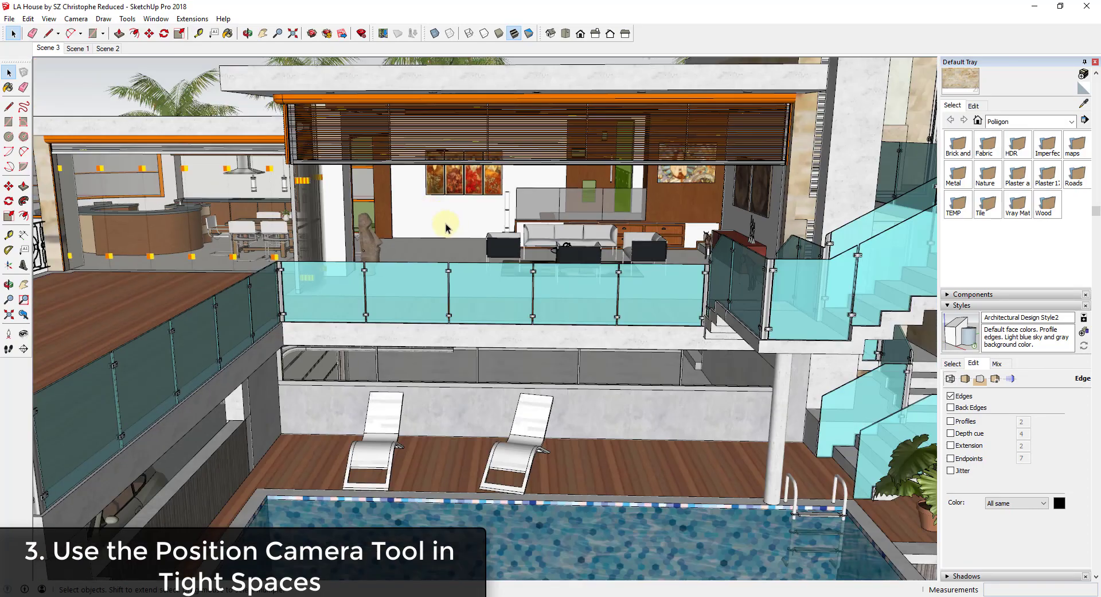
pyautogui.scroll(10, 433, 218)
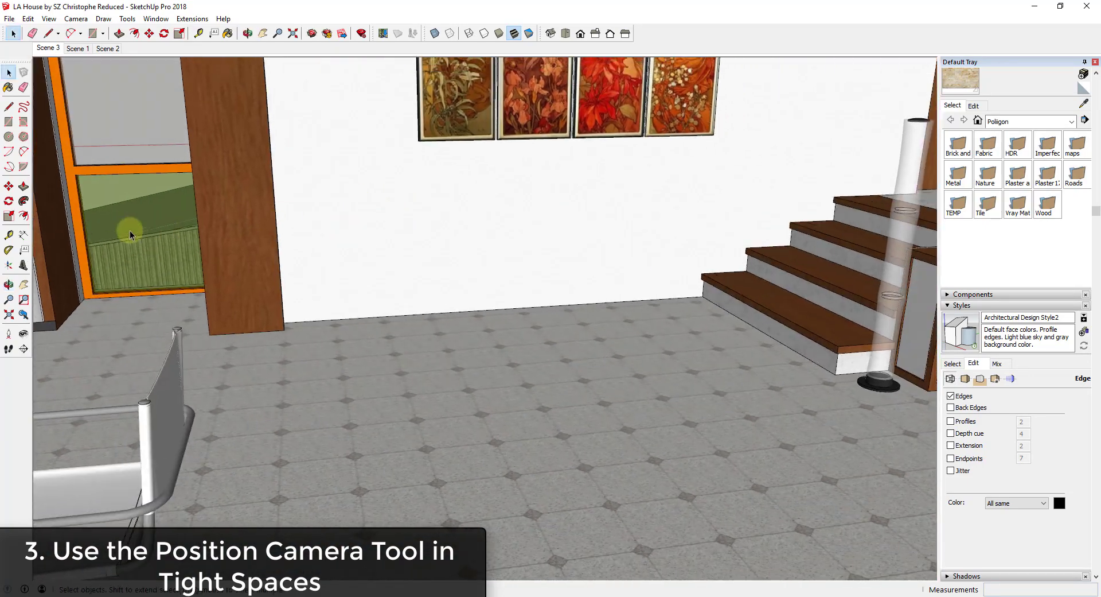
# Step: Move the view through the interior to look over the kitchen counter toward the dining table and stairs
pyautogui.scroll(2, 112, 236)
pyautogui.moveTo(180, 270); pyautogui.dragTo(454, 291, button='middle')
pyautogui.scroll(1, 472, 396)
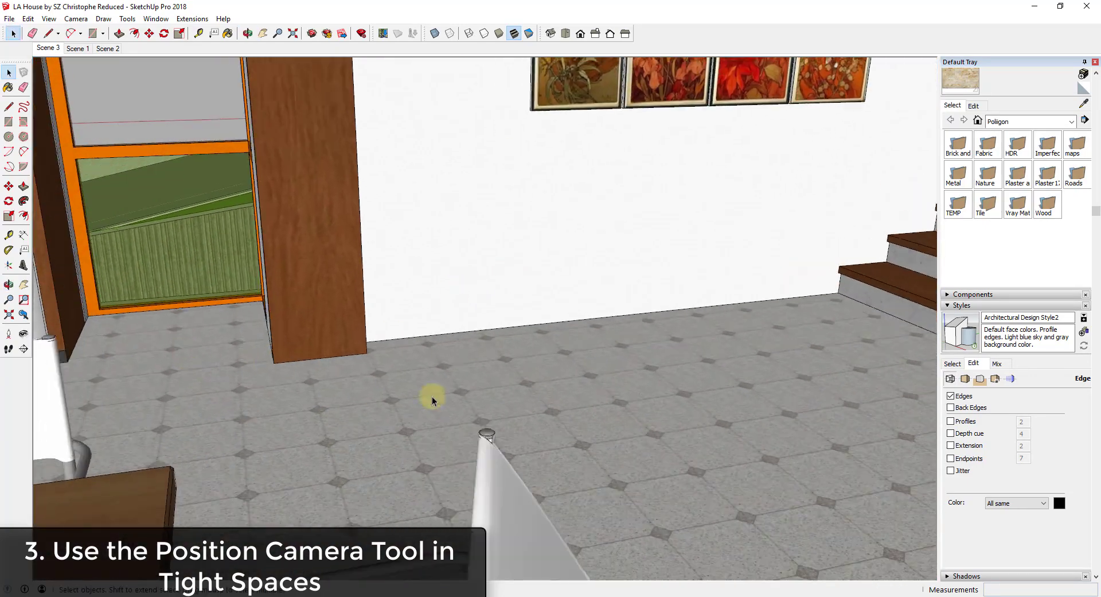
pyautogui.moveTo(472, 396); pyautogui.dragTo(682, 304, button='middle')
pyautogui.scroll(-3, 495, 267)
pyautogui.moveTo(607, 267); pyautogui.dragTo(732, 255, button='middle')
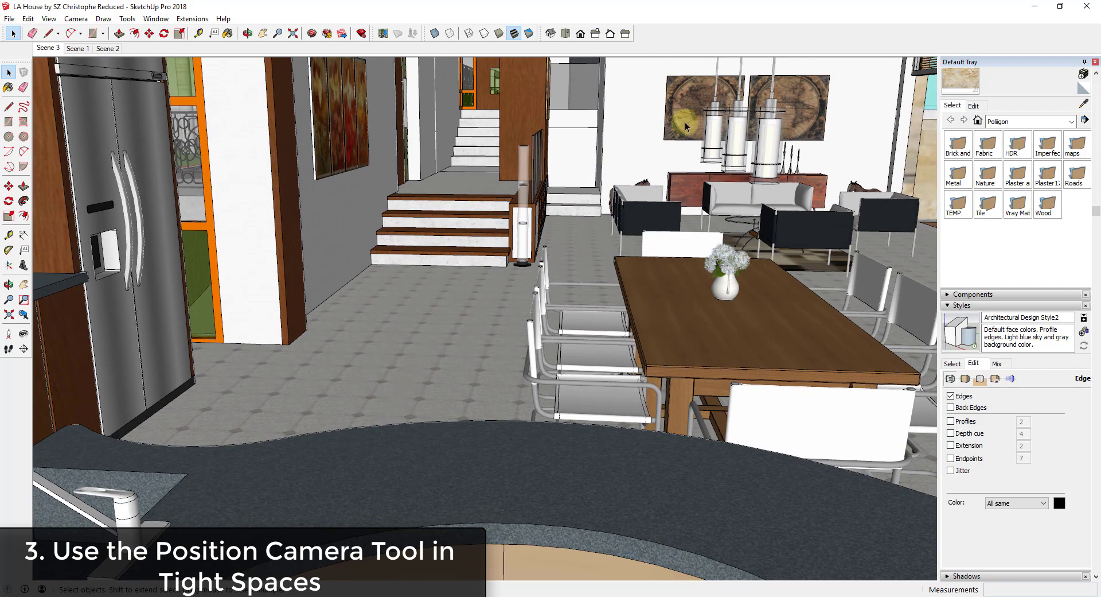
# Step: Position the camera on the tiled floor beside the dining table facing the living room, and look around at the ceiling, stairs and seating
pyautogui.click(9, 335)
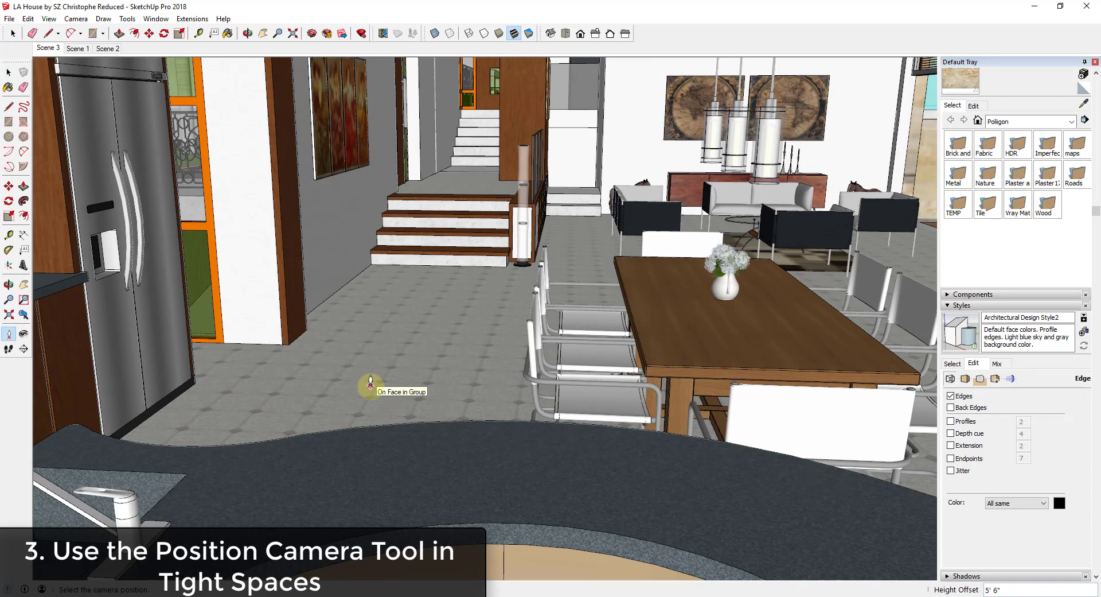
pyautogui.moveTo(371, 383); pyautogui.dragTo(695, 102)
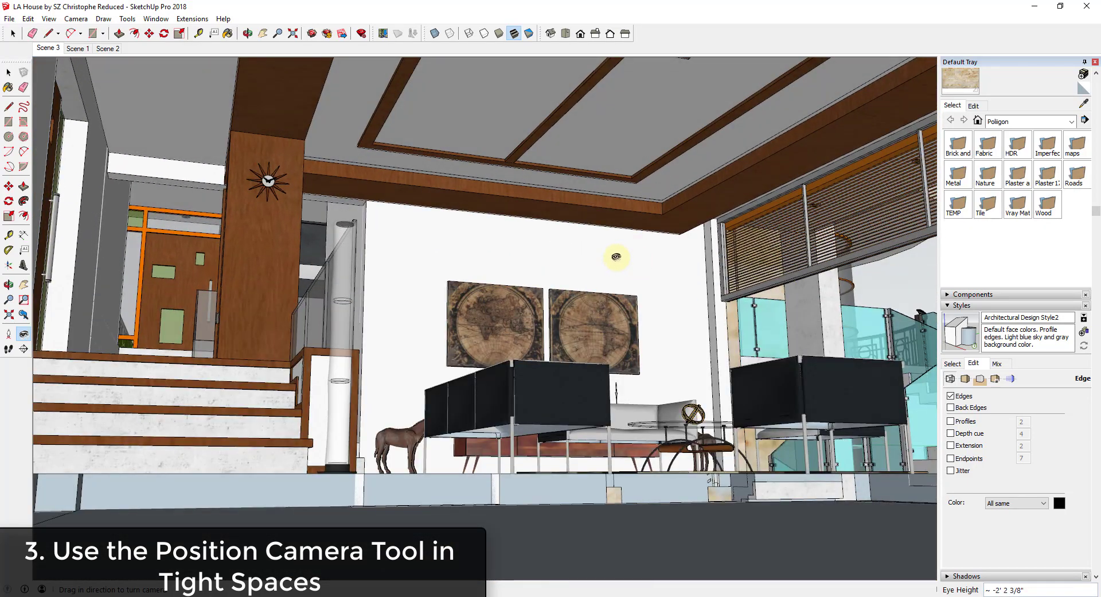
pyautogui.moveTo(619, 223); pyautogui.dragTo(571, 352, button='middle')
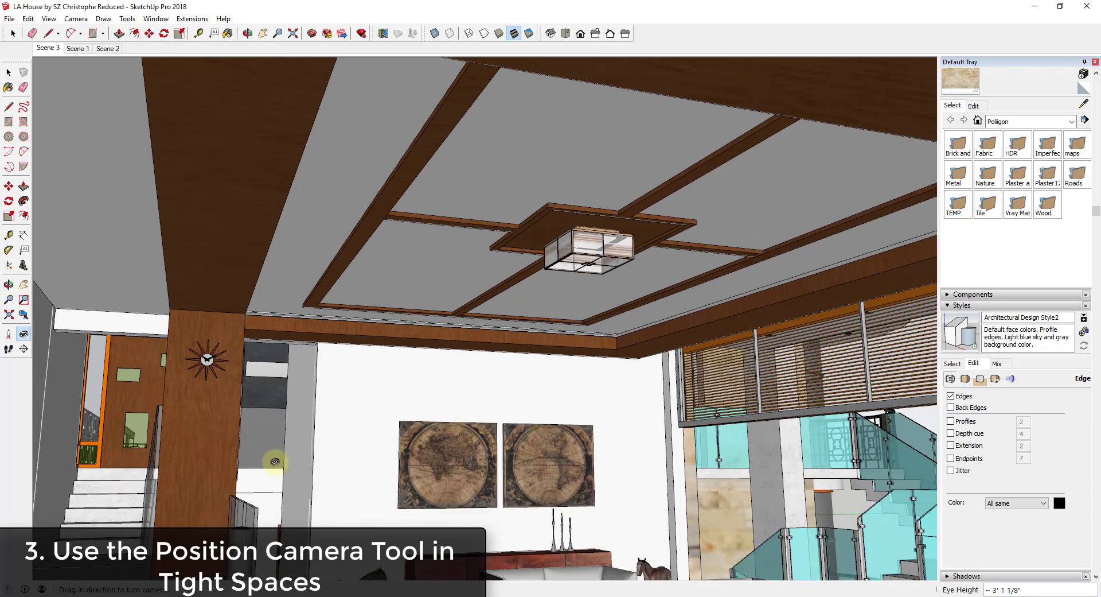
pyautogui.moveTo(492, 406); pyautogui.dragTo(660, 405)
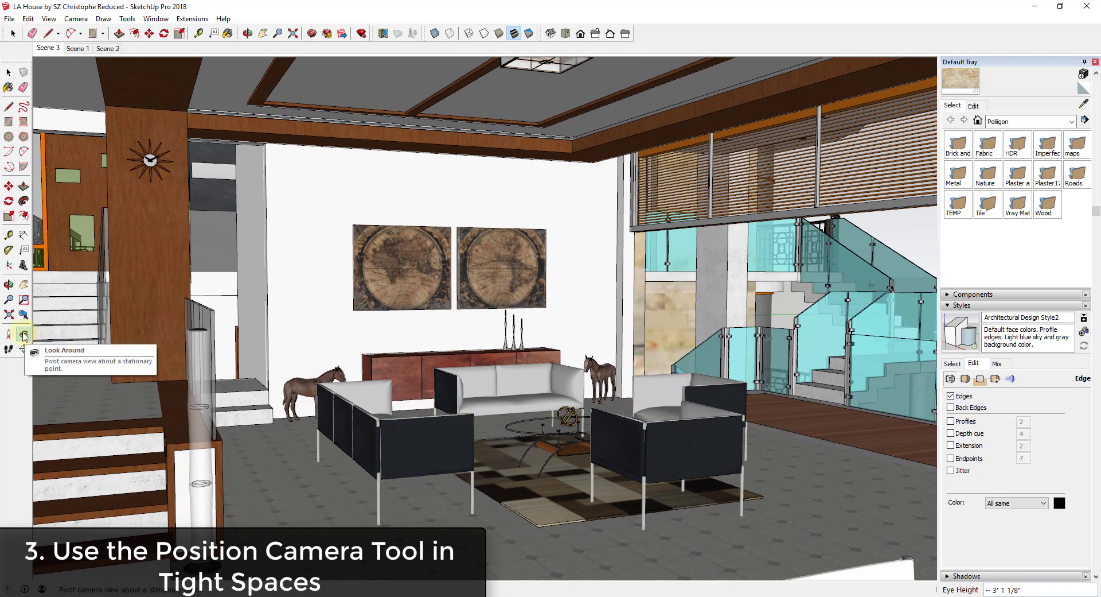
pyautogui.moveTo(621, 382); pyautogui.dragTo(520, 374)
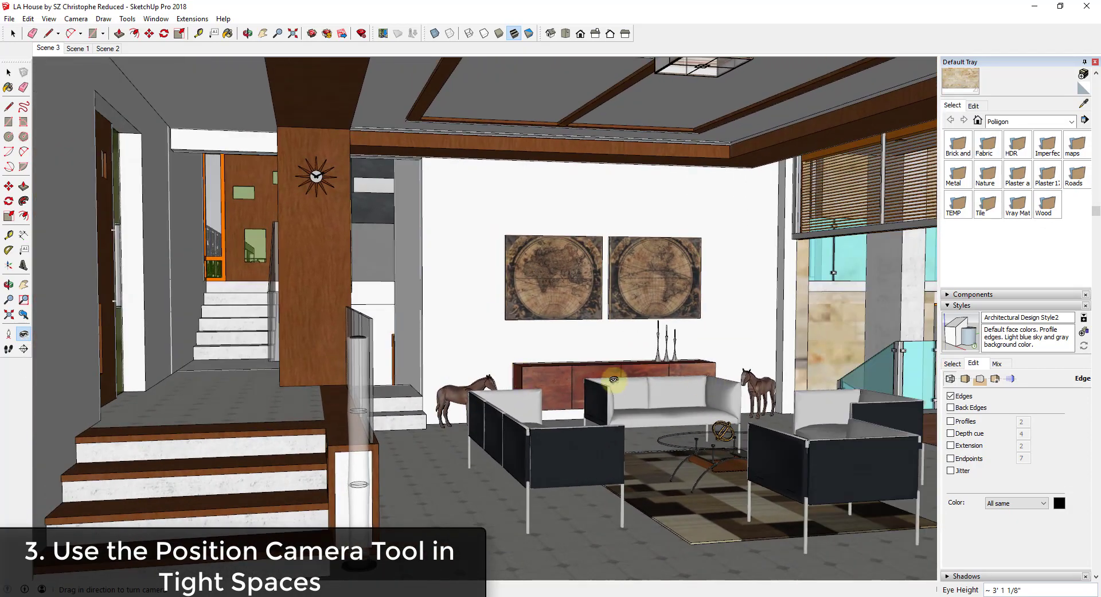
pyautogui.moveTo(753, 387); pyautogui.dragTo(564, 380)
# Step: Reposition the camera nearer the wall with the world maps, and look up at the ceiling and back down to the sideboard
pyautogui.click(904, 513)
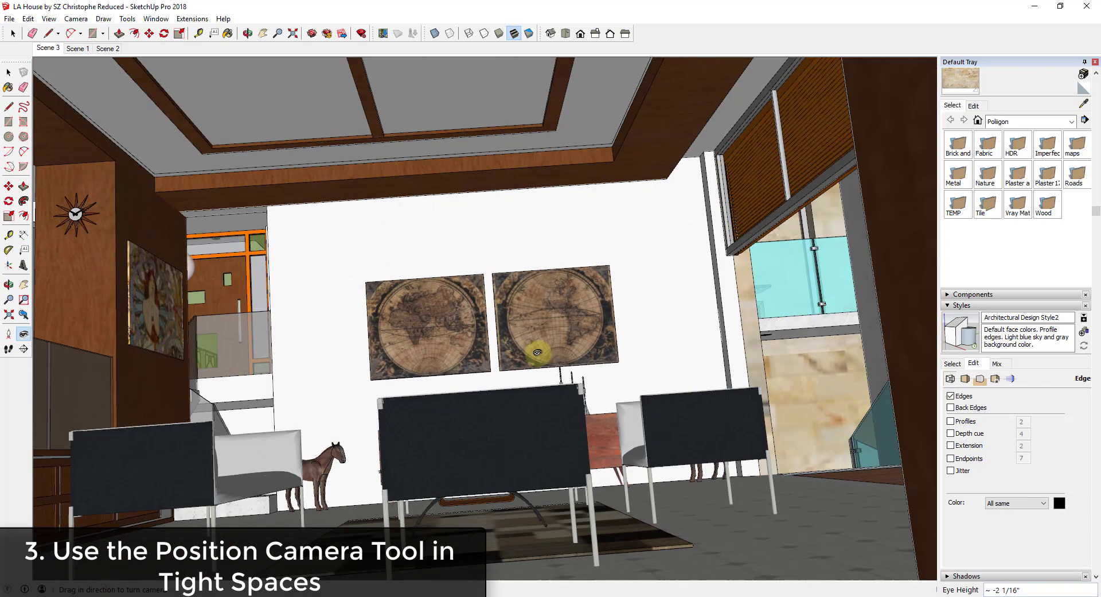
pyautogui.moveTo(537, 353); pyautogui.dragTo(499, 393, button='middle')
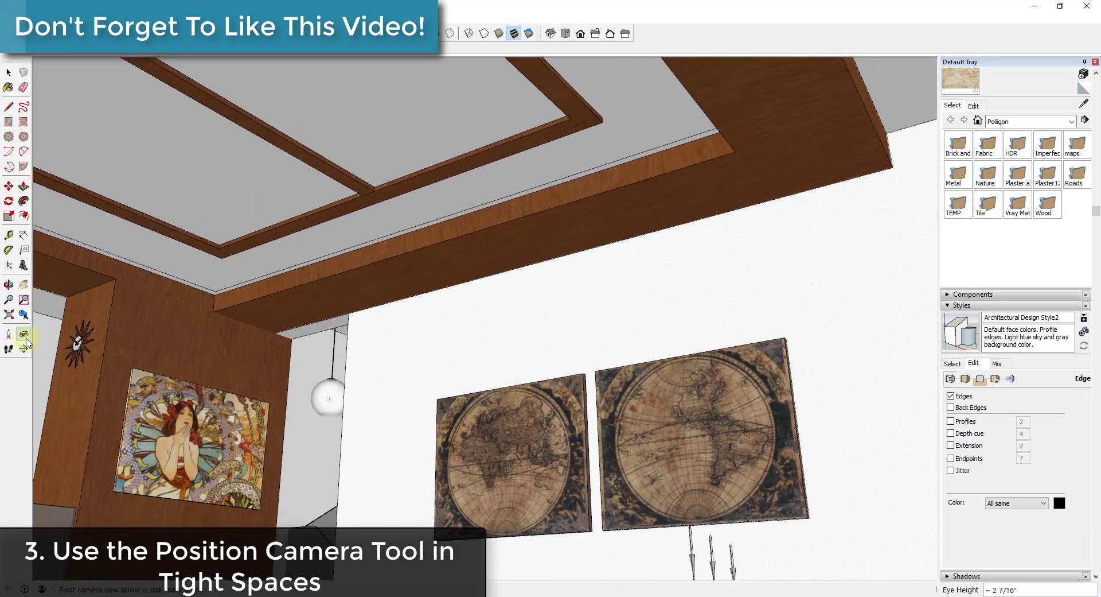
pyautogui.moveTo(561, 406)
pyautogui.mouseDown()
pyautogui.moveTo(566, 415)
pyautogui.moveTo(597, 344)
pyautogui.moveTo(591, 327)
pyautogui.moveTo(585, 400)
pyautogui.moveTo(593, 304)
pyautogui.moveTo(507, 291)
pyautogui.mouseUp()
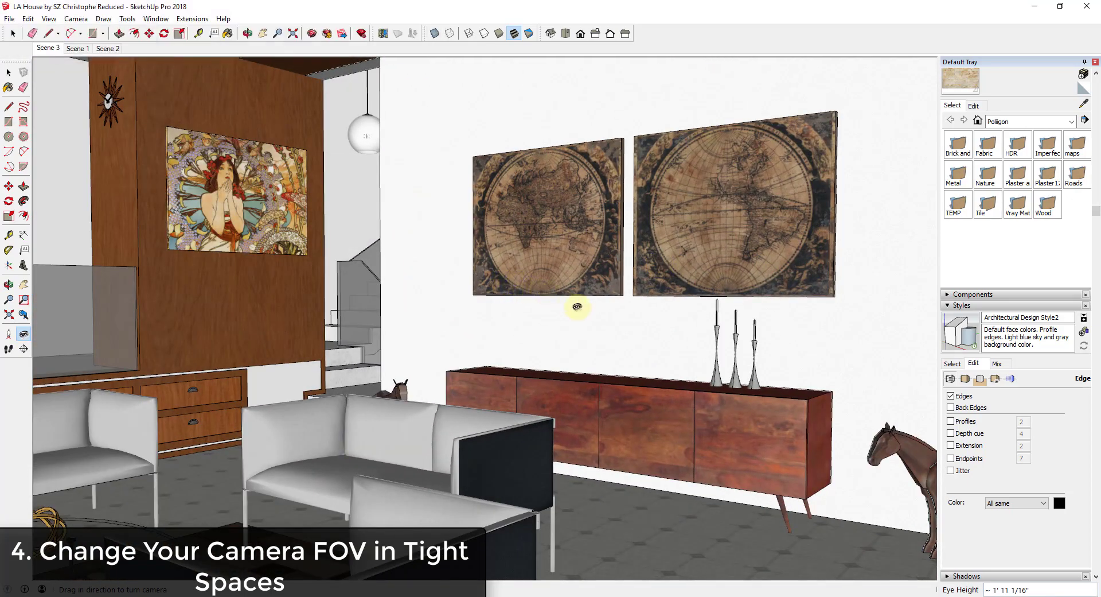
# Step: Look around toward the entry wall and seating, and widen the field of view to about 54 degrees
pyautogui.moveTo(687, 317); pyautogui.dragTo(453, 318)
pyautogui.scroll(-3, 606, 317)
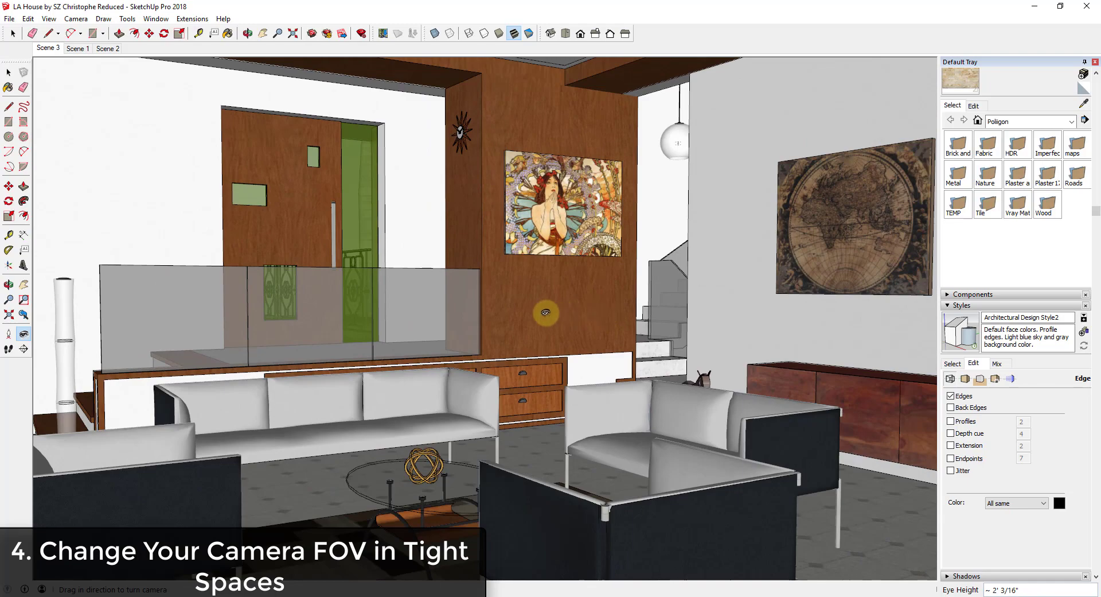
pyautogui.moveTo(551, 314); pyautogui.dragTo(606, 319)
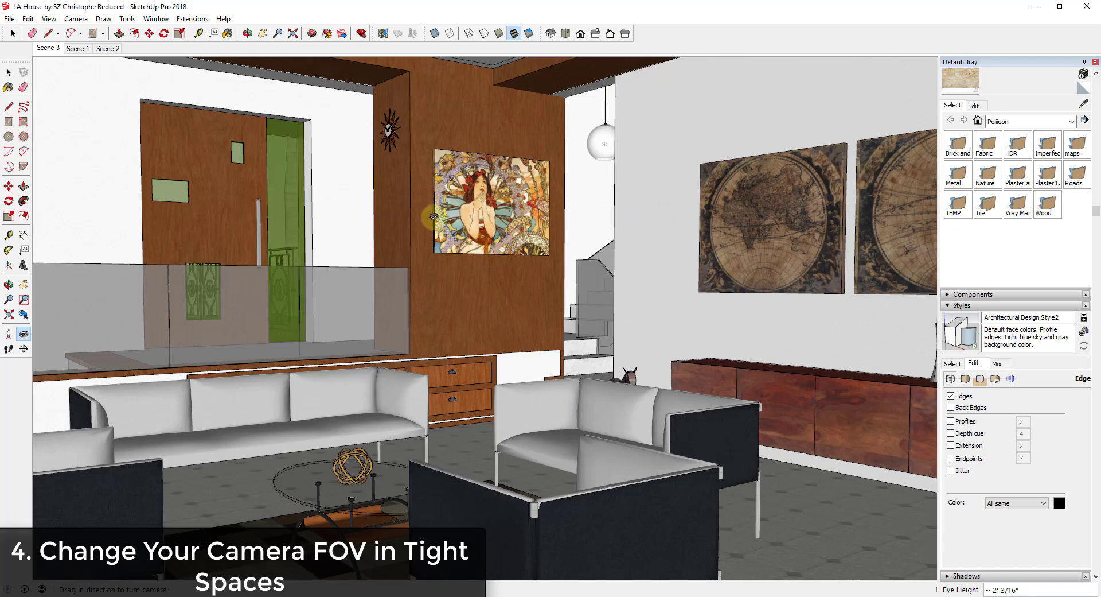
pyautogui.click(9, 300)
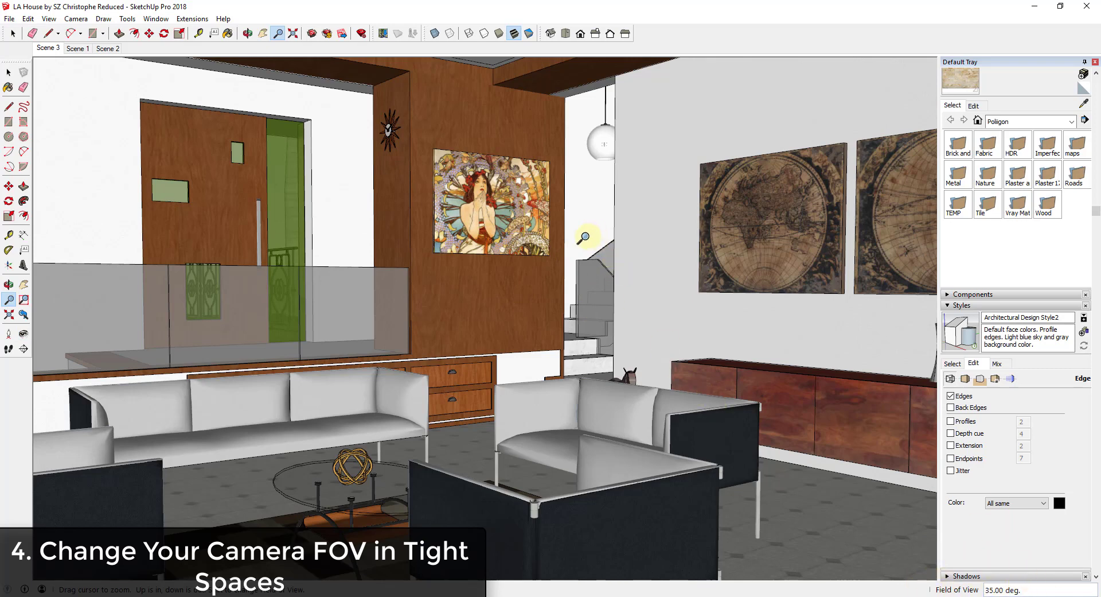
pyautogui.keyDown('shift'); pyautogui.moveTo(573, 227); pyautogui.dragTo(590, 343); pyautogui.keyUp('shift')
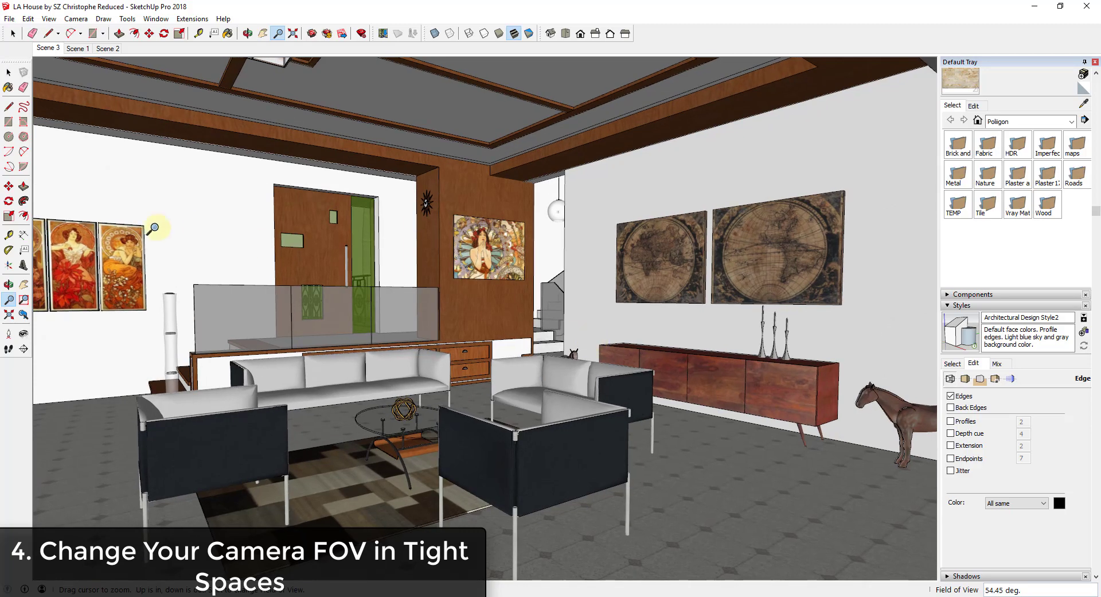
# Step: Switch to Scene 2 in the bathroom, tilt the view slightly upward, and widen the field of view
pyautogui.click(107, 48)
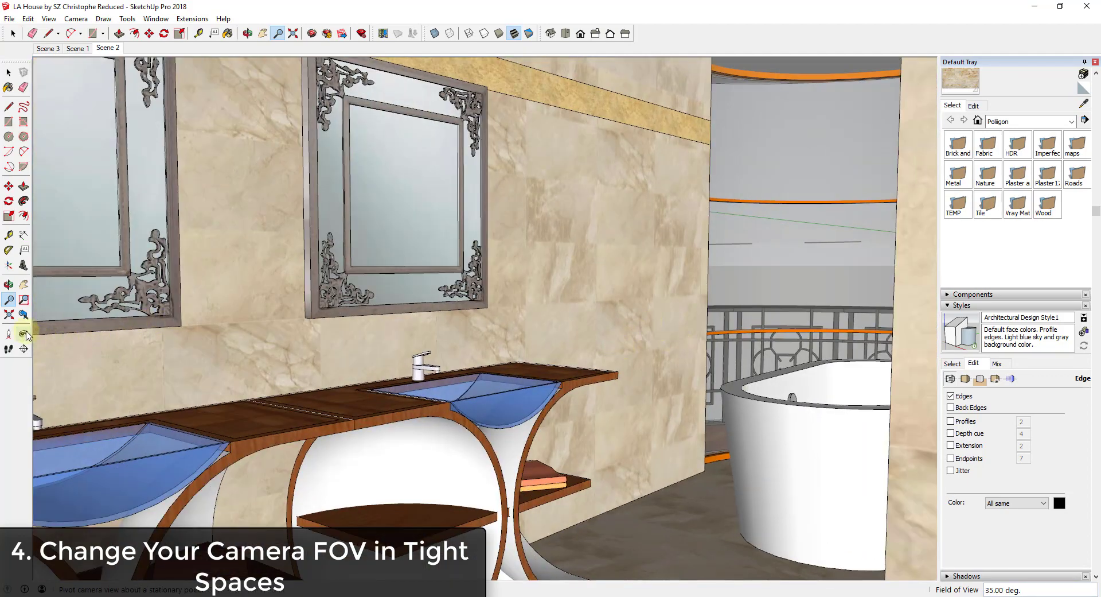
pyautogui.click(24, 333)
pyautogui.moveTo(554, 410); pyautogui.dragTo(579, 385)
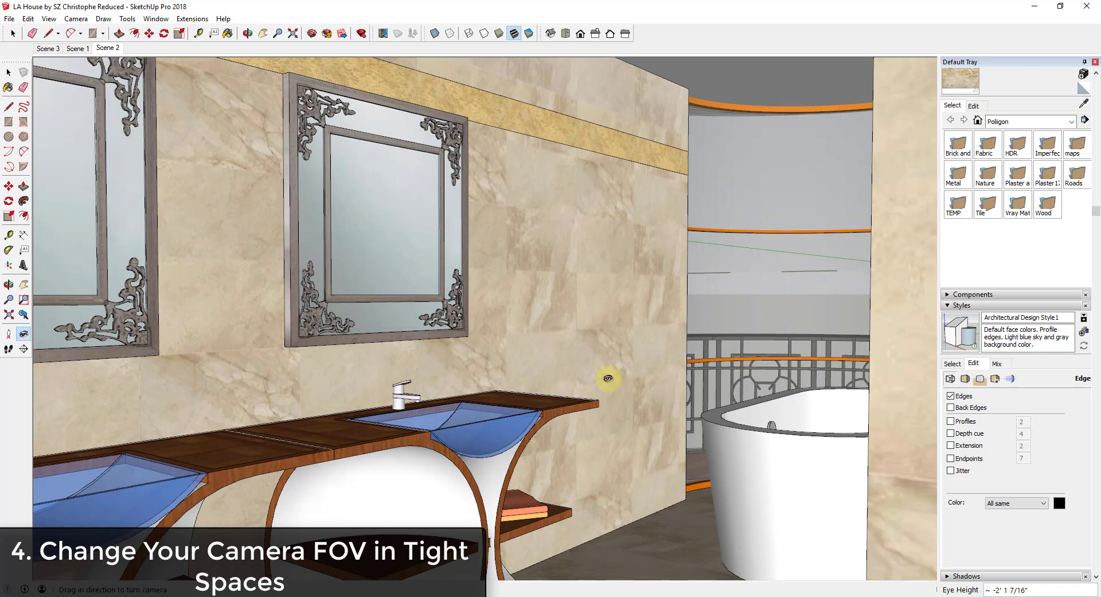
pyautogui.click(9, 300)
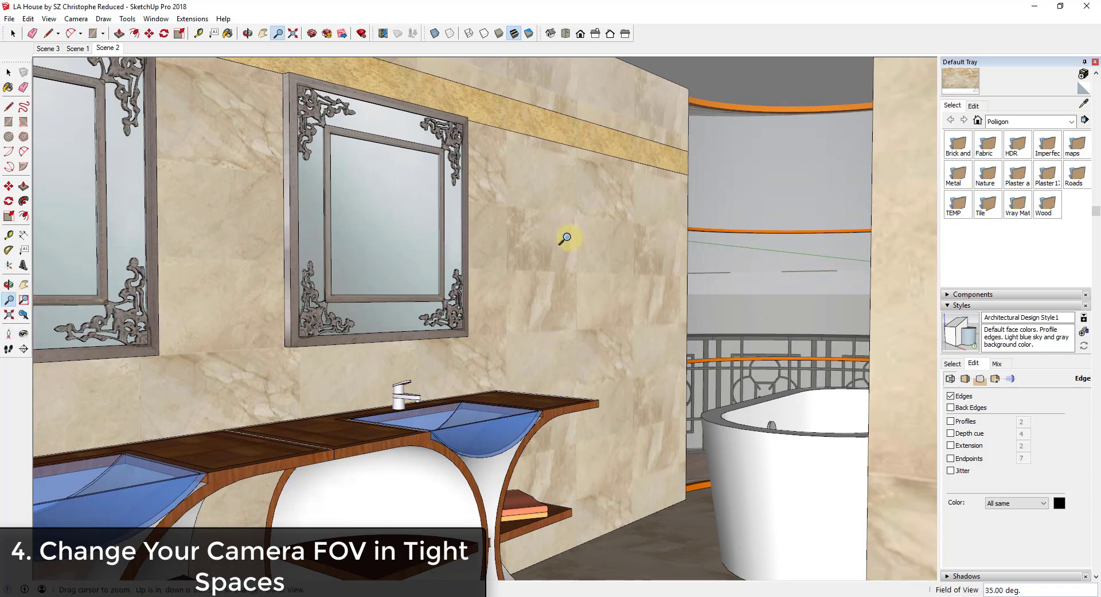
pyautogui.keyDown('shift'); pyautogui.moveTo(565, 236); pyautogui.dragTo(581, 403); pyautogui.keyUp('shift')
# Step: Orbit and look around to frame the bathroom with its double vanity, mirrors and bathtub
pyautogui.press('o')
pyautogui.moveTo(594, 365); pyautogui.dragTo(620, 360)
pyautogui.click(9, 300)
pyautogui.click(23, 333)
pyautogui.moveTo(362, 339); pyautogui.dragTo(398, 333)
# Step: Set the bathroom camera's field of view to 120 degrees, and narrow it again to about 57 degrees
pyautogui.click(8, 300)
pyautogui.write('120')
pyautogui.press('Return')
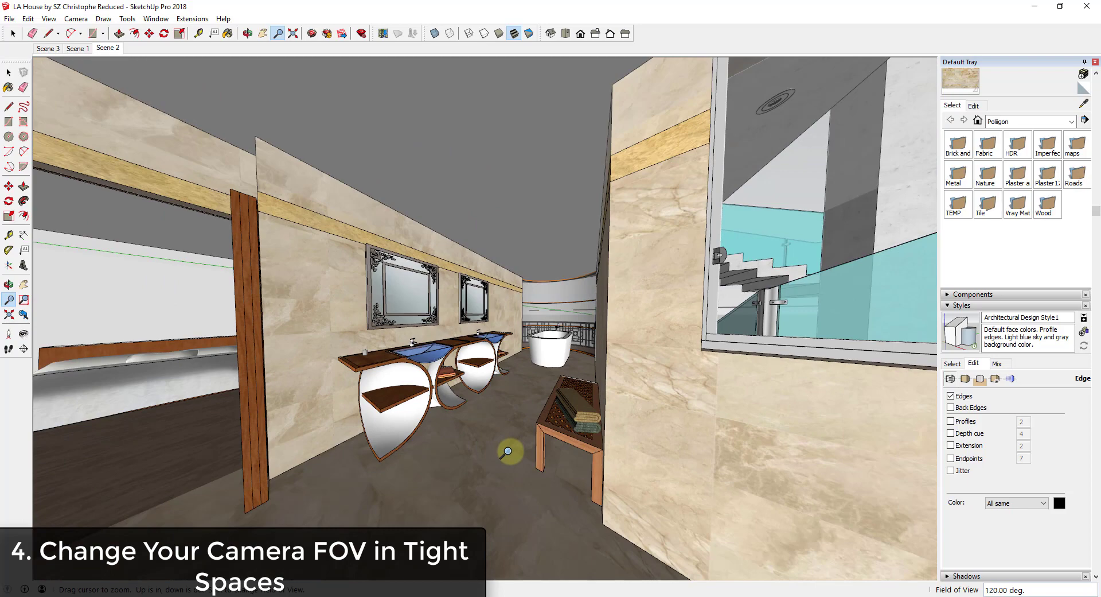
pyautogui.keyDown('shift'); pyautogui.moveTo(508, 452); pyautogui.dragTo(552, 259); pyautogui.keyUp('shift')
pyautogui.keyDown('shift'); pyautogui.moveTo(595, 422); pyautogui.dragTo(606, 406, button='middle'); pyautogui.keyUp('shift')
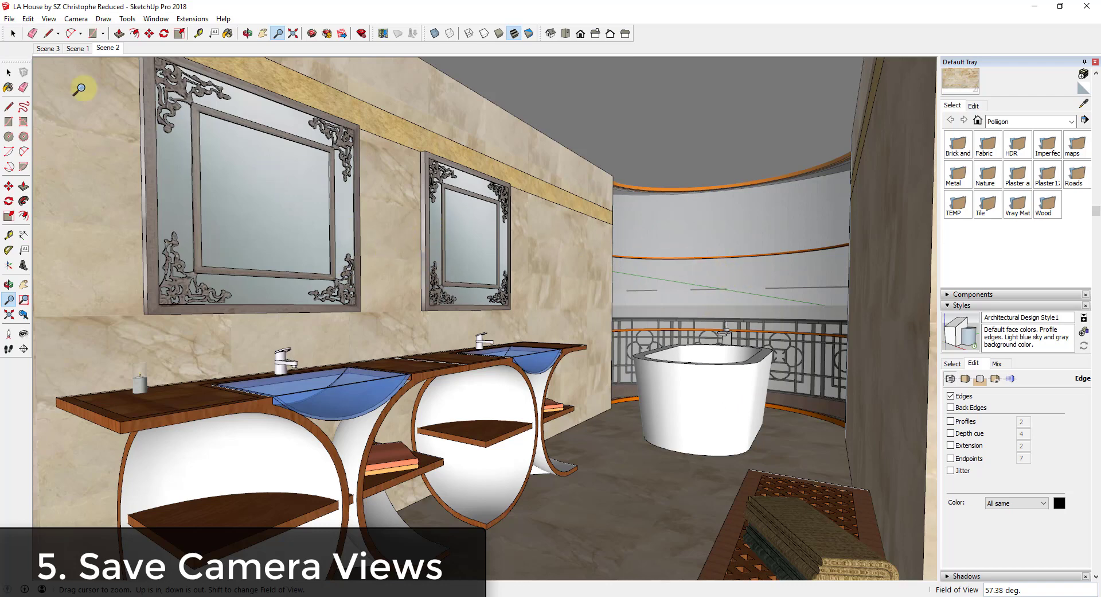
# Step: Save the current bathroom camera view as a new scene
pyautogui.click(48, 19)
pyautogui.moveTo(79, 213)
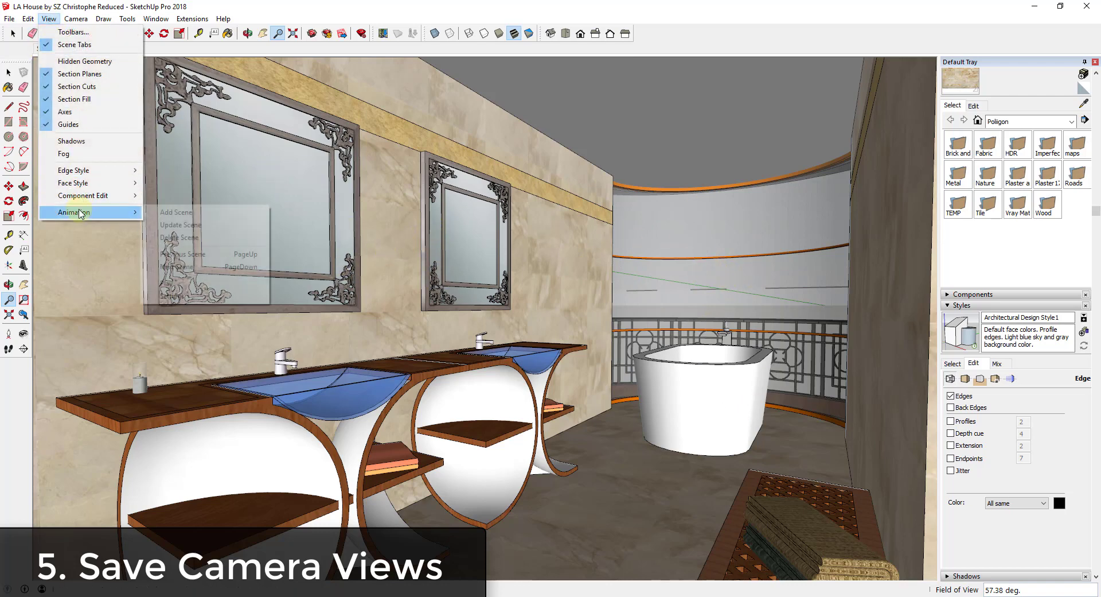
pyautogui.click(170, 211)
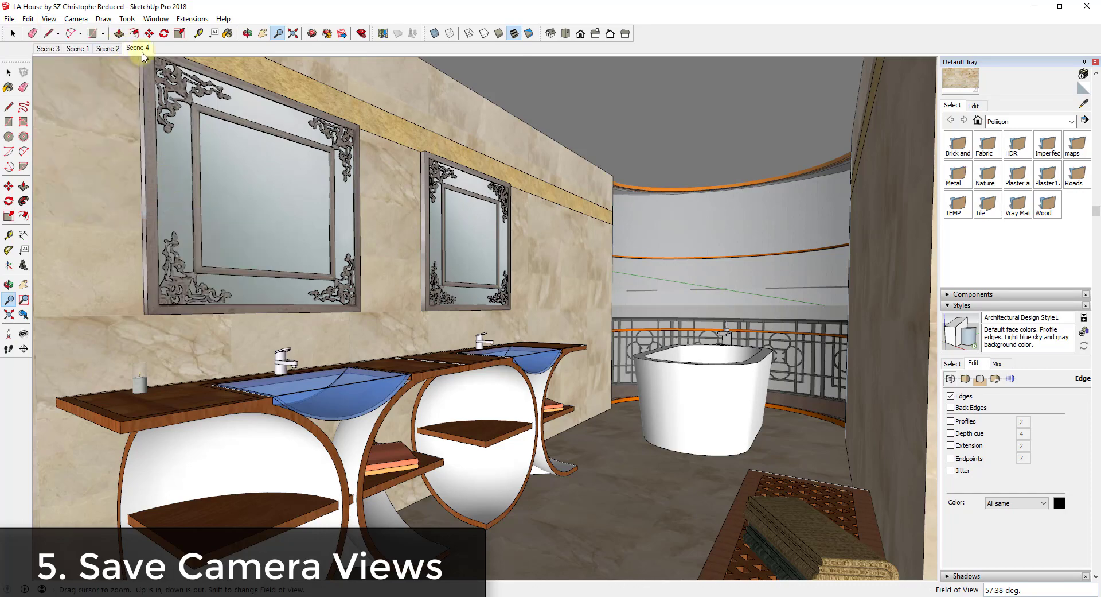
# Step: Move the view well away from the bathroom and return to it through the newly saved scene
pyautogui.moveTo(184, 84); pyautogui.dragTo(204, 371, button='middle')
pyautogui.scroll(-4, 521, 283)
pyautogui.keyDown('shift'); pyautogui.moveTo(708, 253); pyautogui.dragTo(555, 383, button='middle'); pyautogui.keyUp('shift')
pyautogui.scroll(-7, 511, 238)
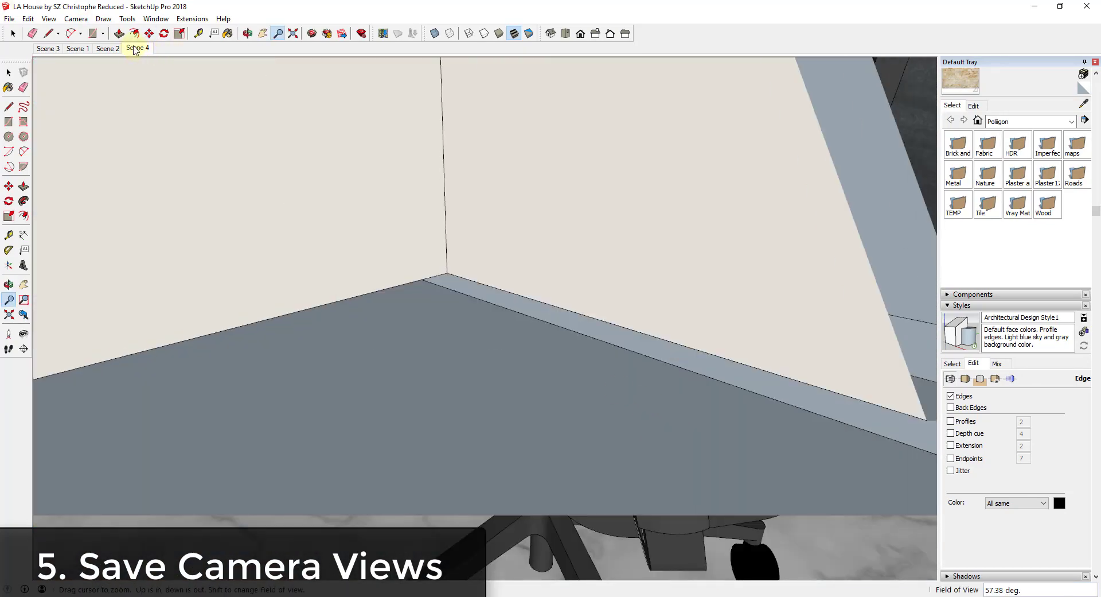
pyautogui.click(136, 48)
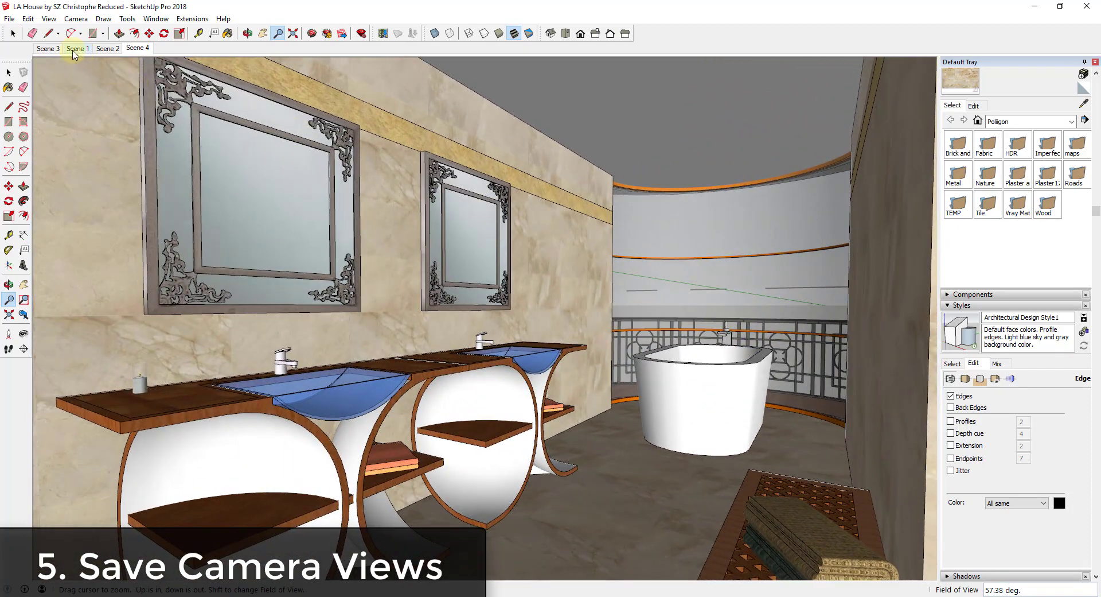
# Step: Switch between the saved views, going to Scene 1, Scene 3, Scene 1 again and Scene 4
pyautogui.click(76, 49)
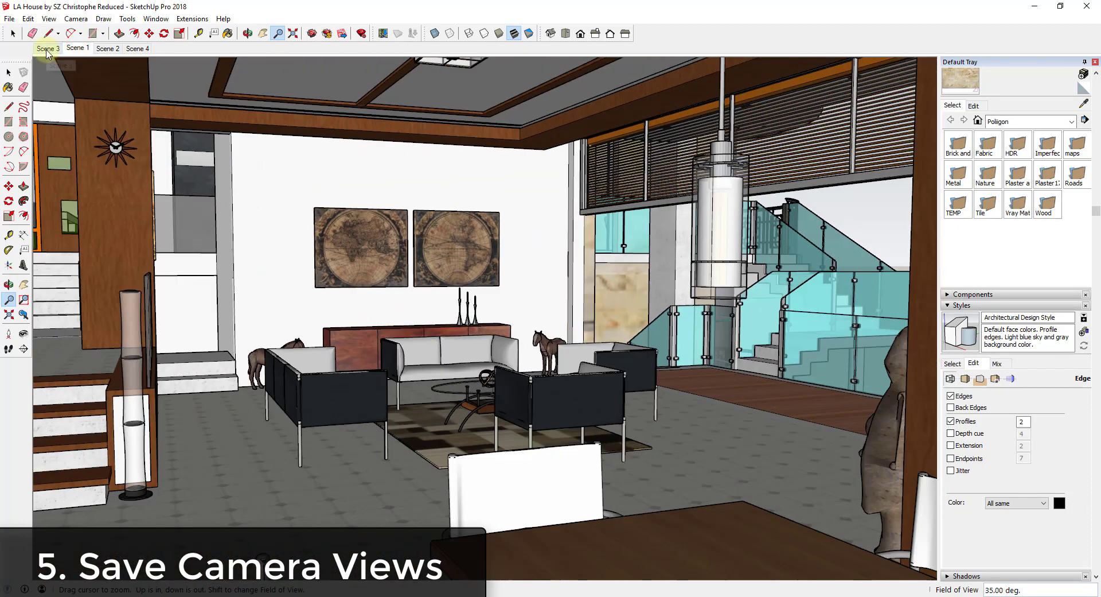
pyautogui.click(48, 50)
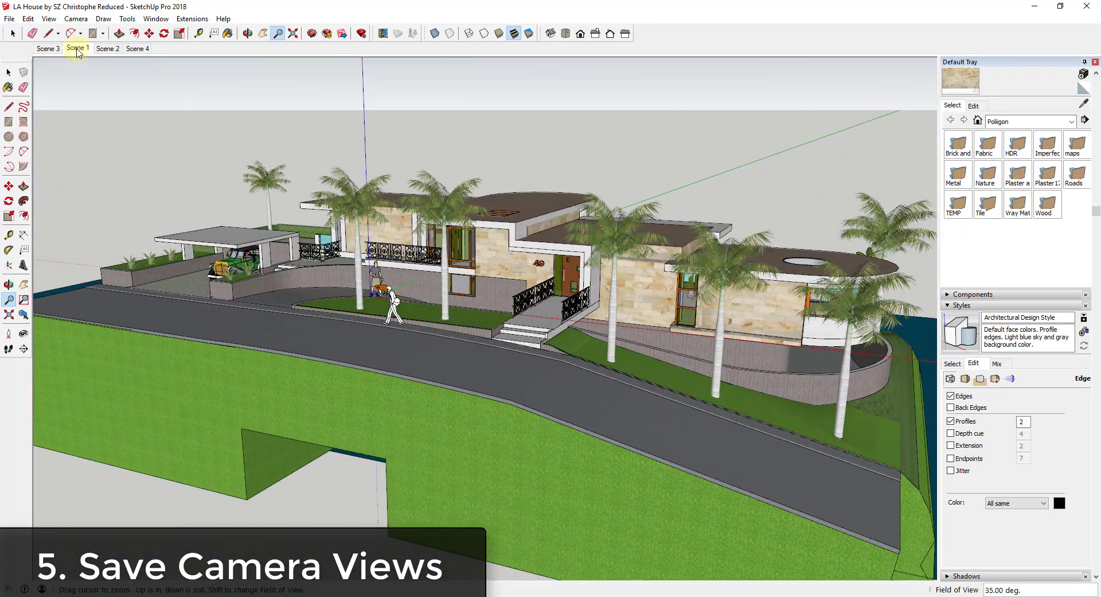
pyautogui.click(78, 51)
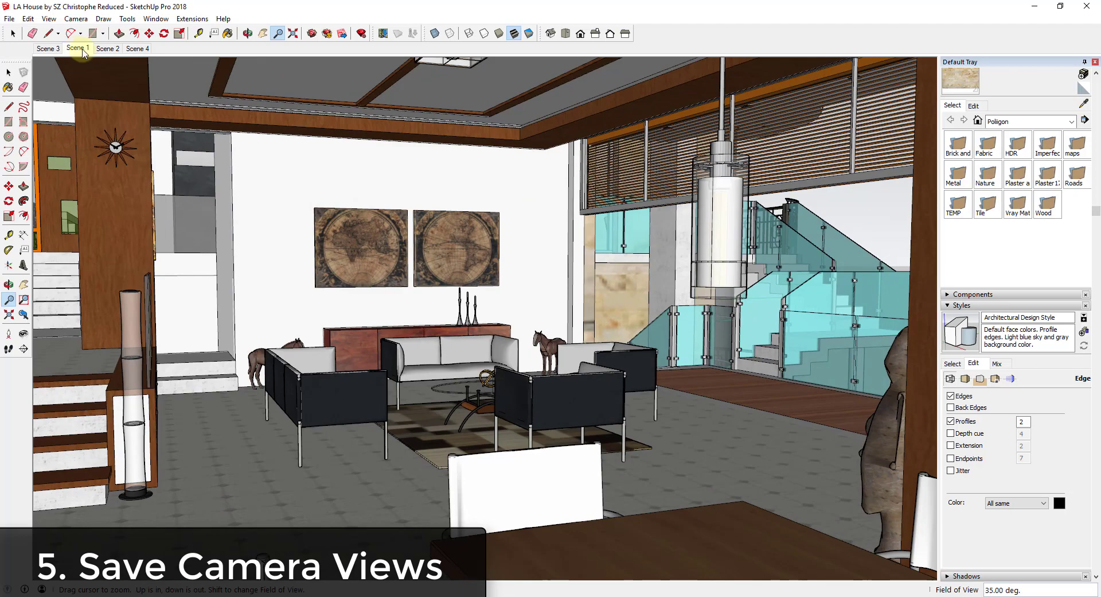
pyautogui.click(134, 49)
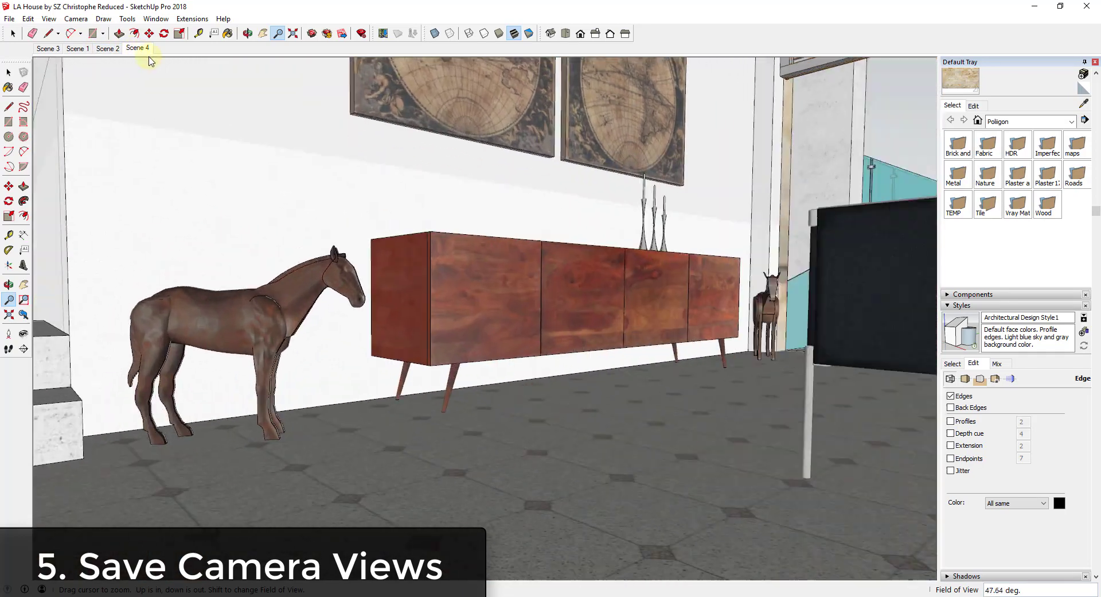